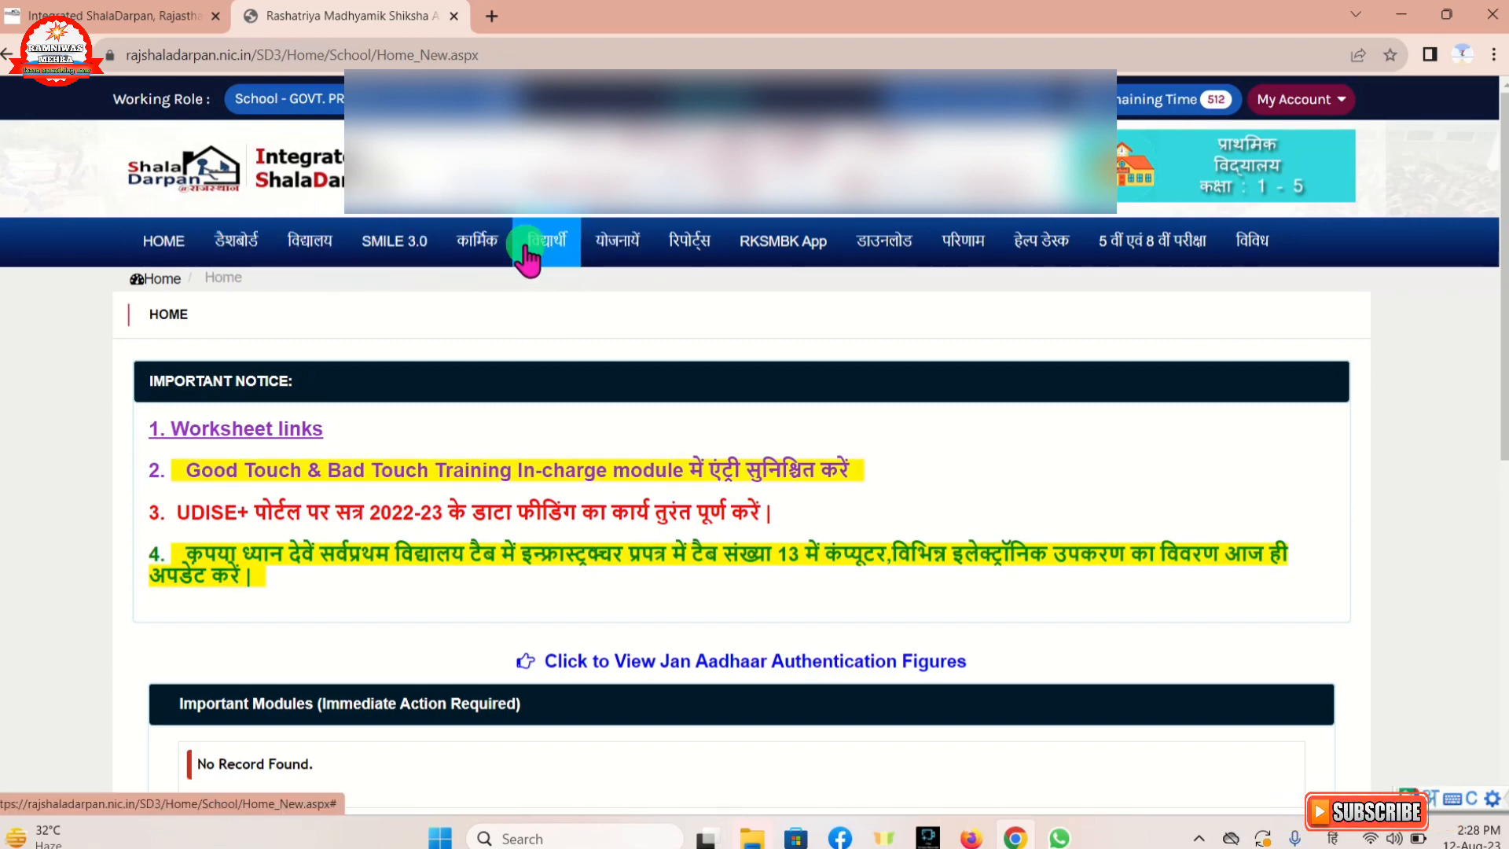
# Open the school-level No Bag Day entry page and answer Yes to whether the No Bag Day guideline has been received.
pyautogui.click(317, 251)
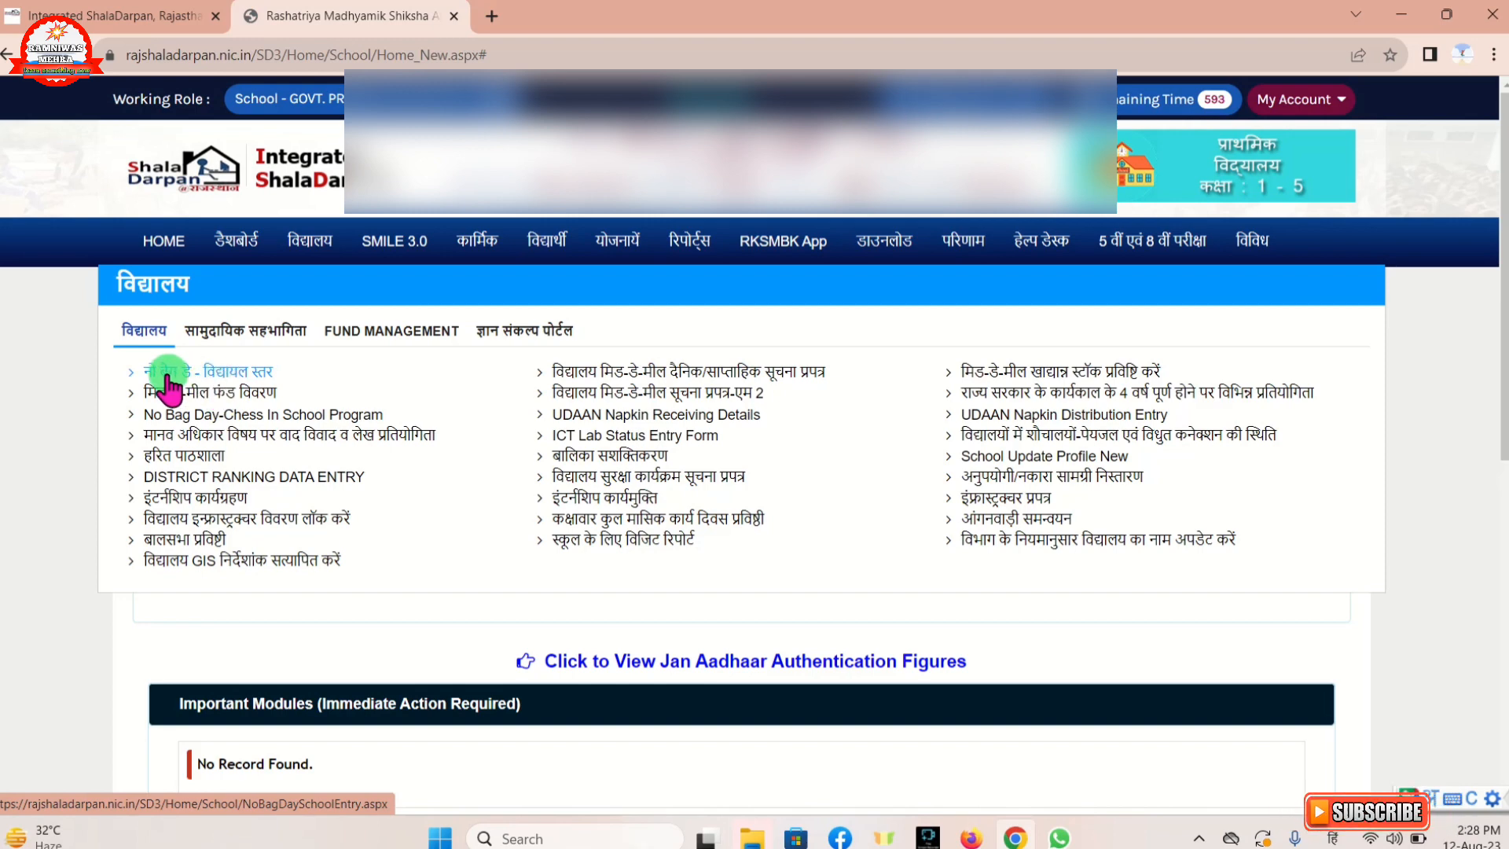
pyautogui.click(218, 384)
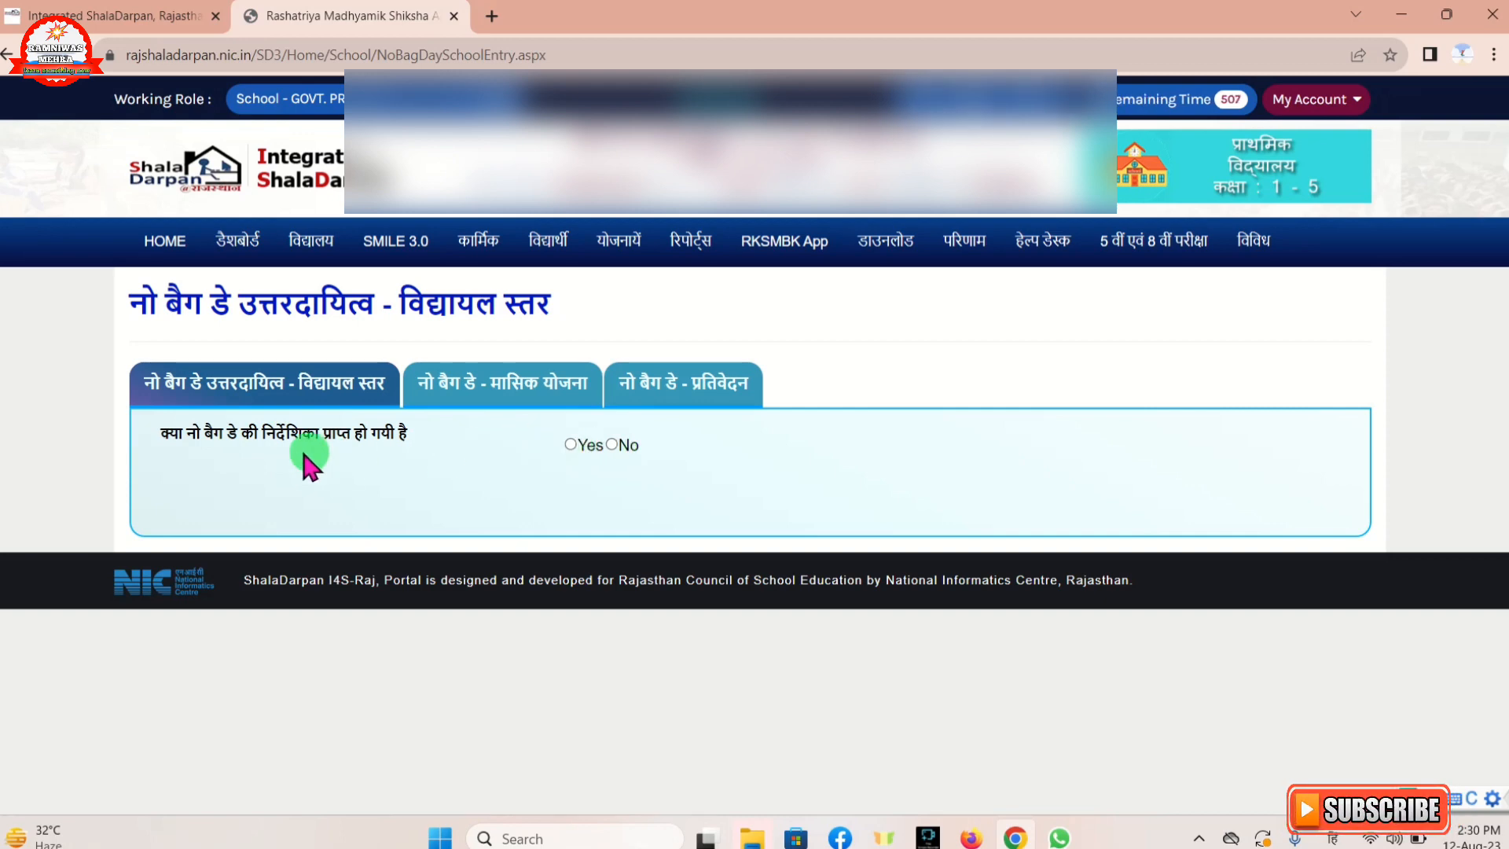
pyautogui.click(568, 444)
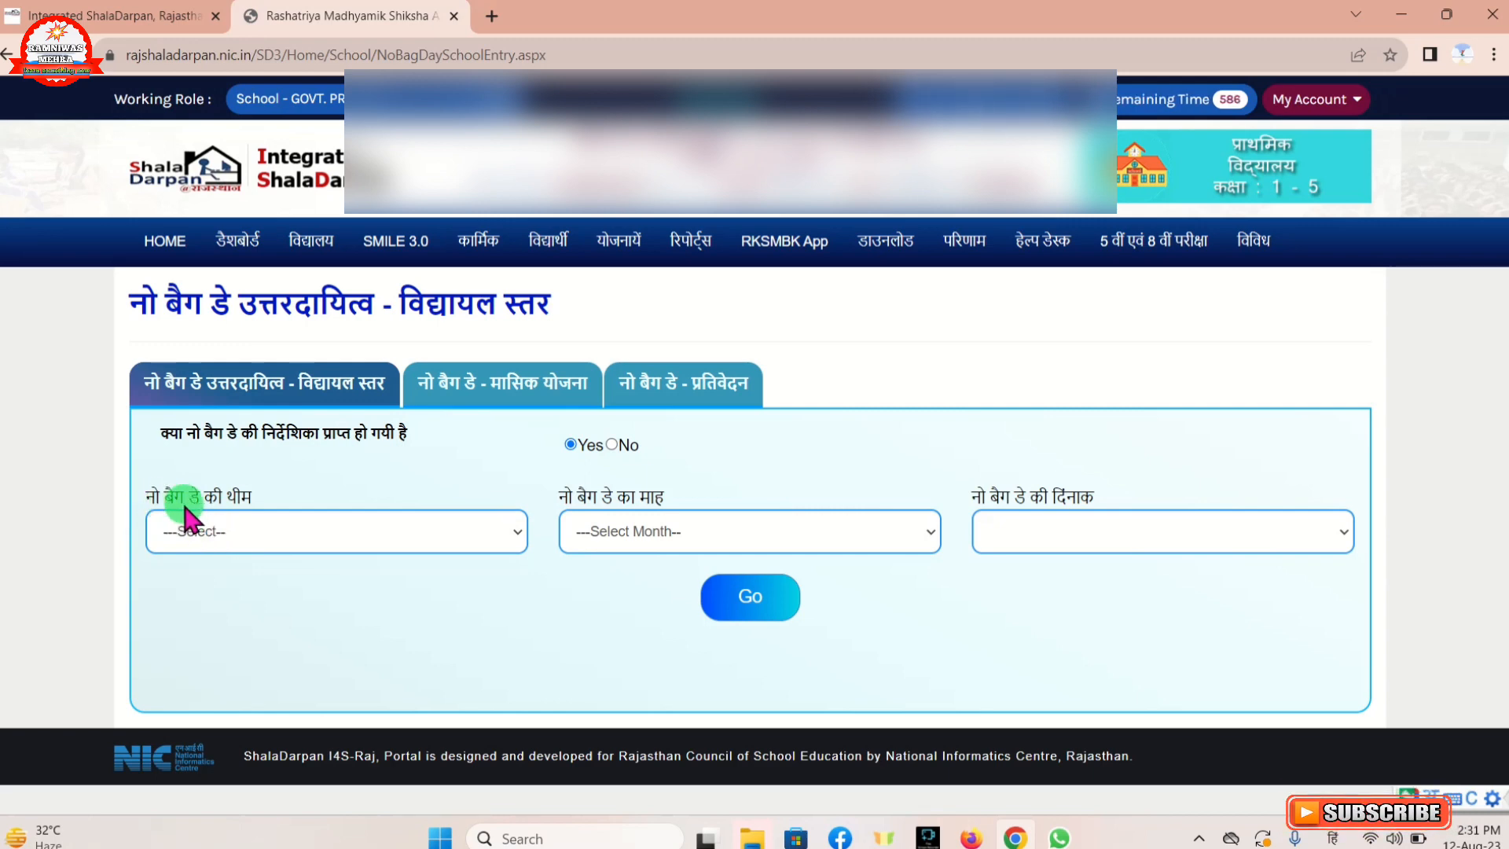
# Load the responsibility record for the theme "दूसरा शनिवार - भाषा कौशल एवं मूल्यपरक शिक्षा" and the month अगस्त.
pyautogui.click(234, 526)
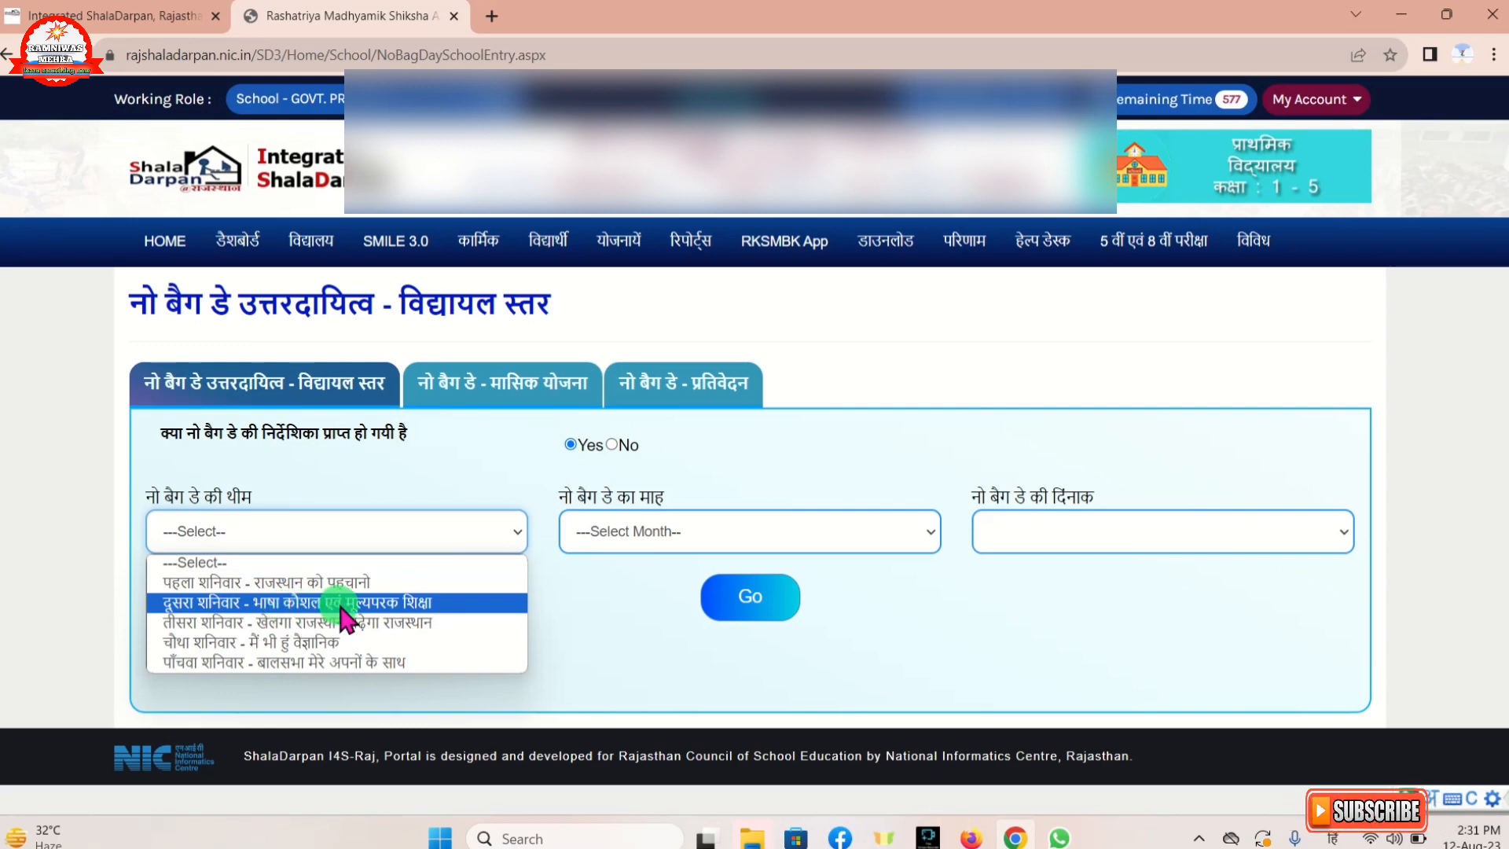
pyautogui.click(408, 603)
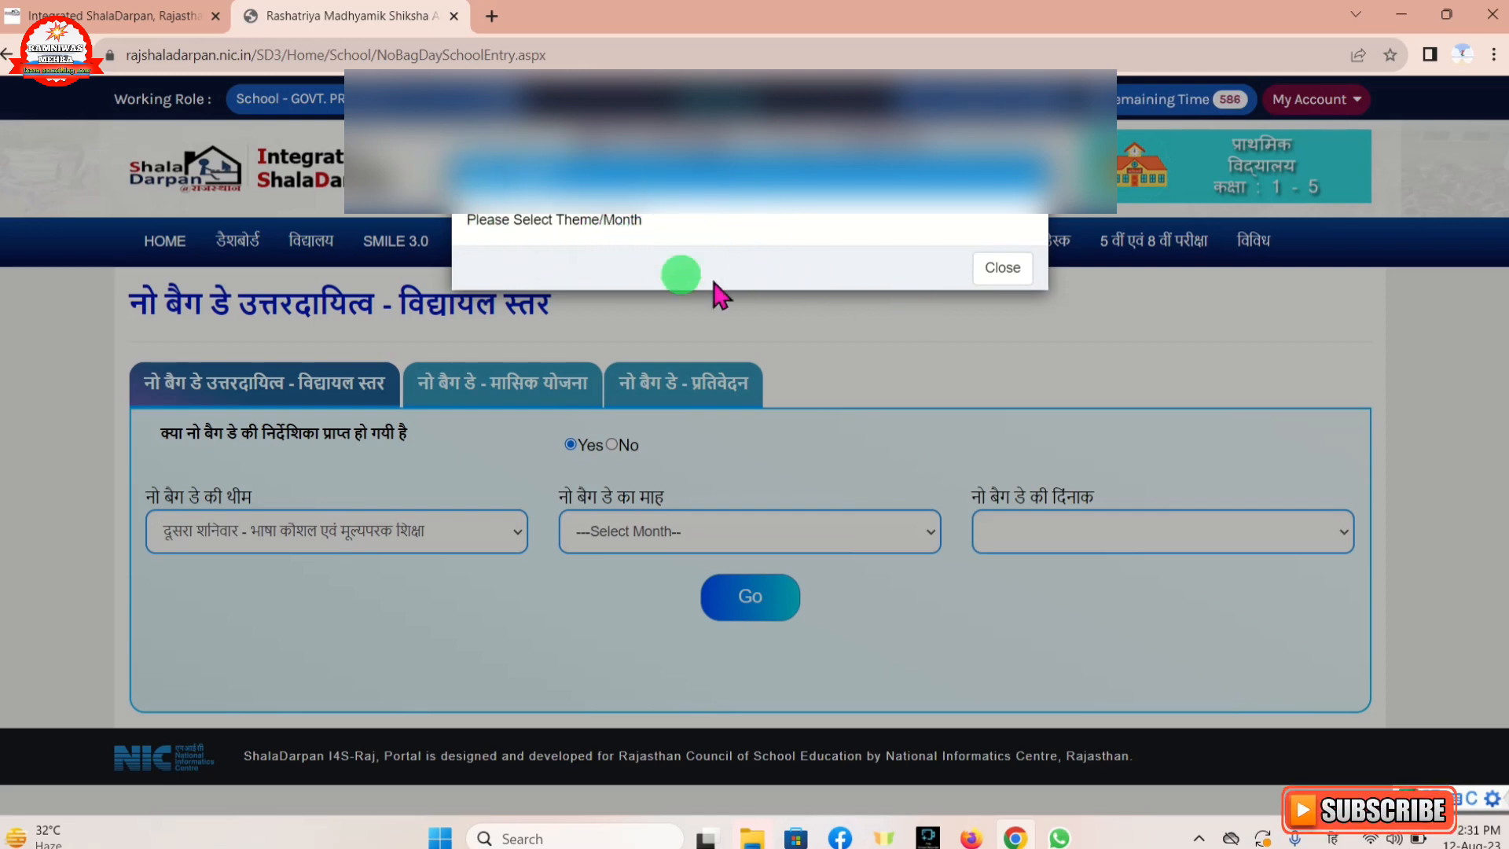
pyautogui.click(1014, 269)
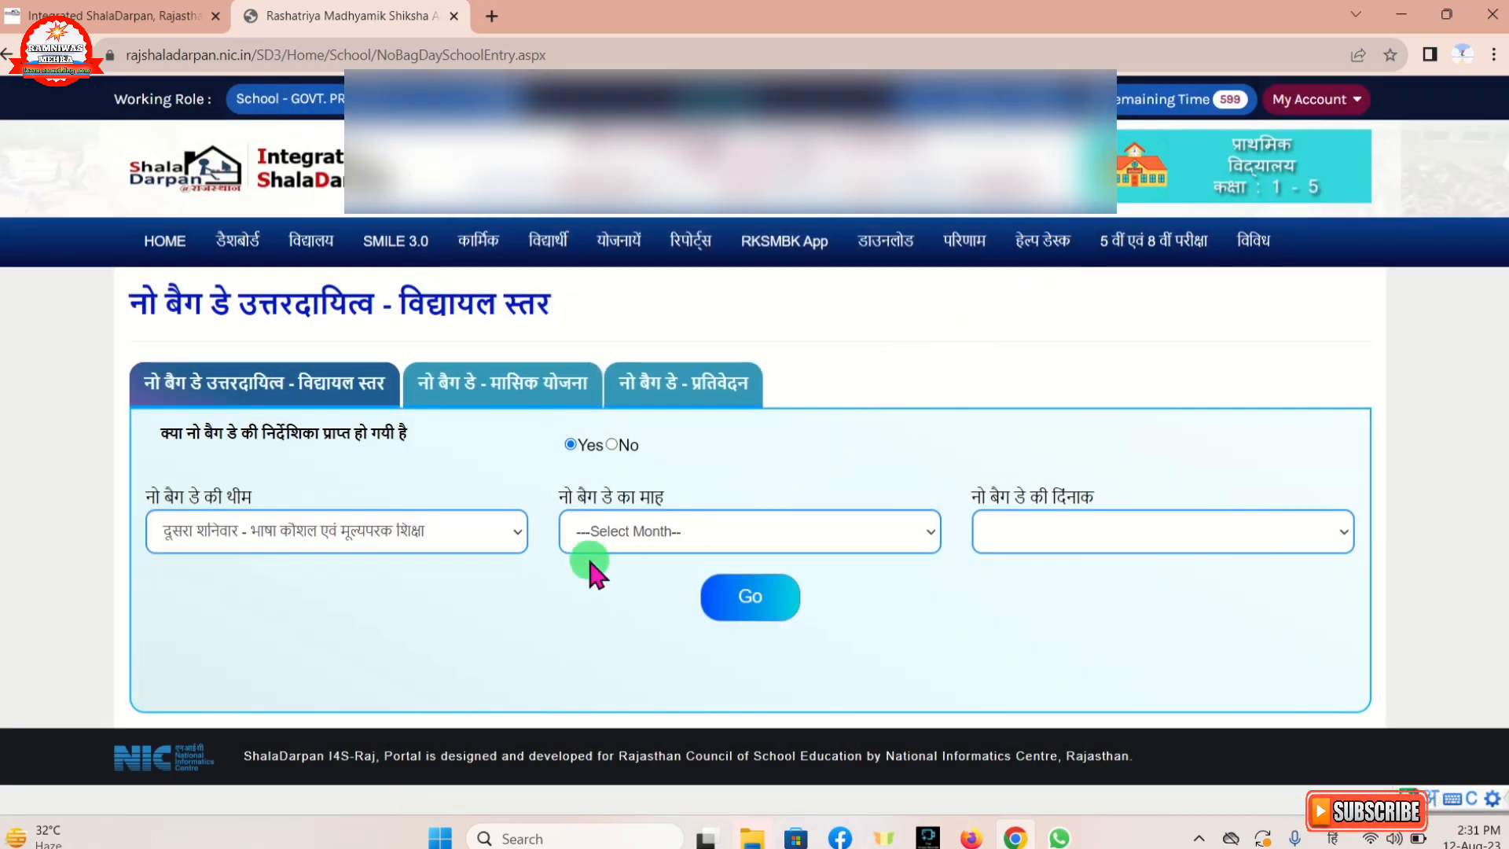
pyautogui.click(620, 531)
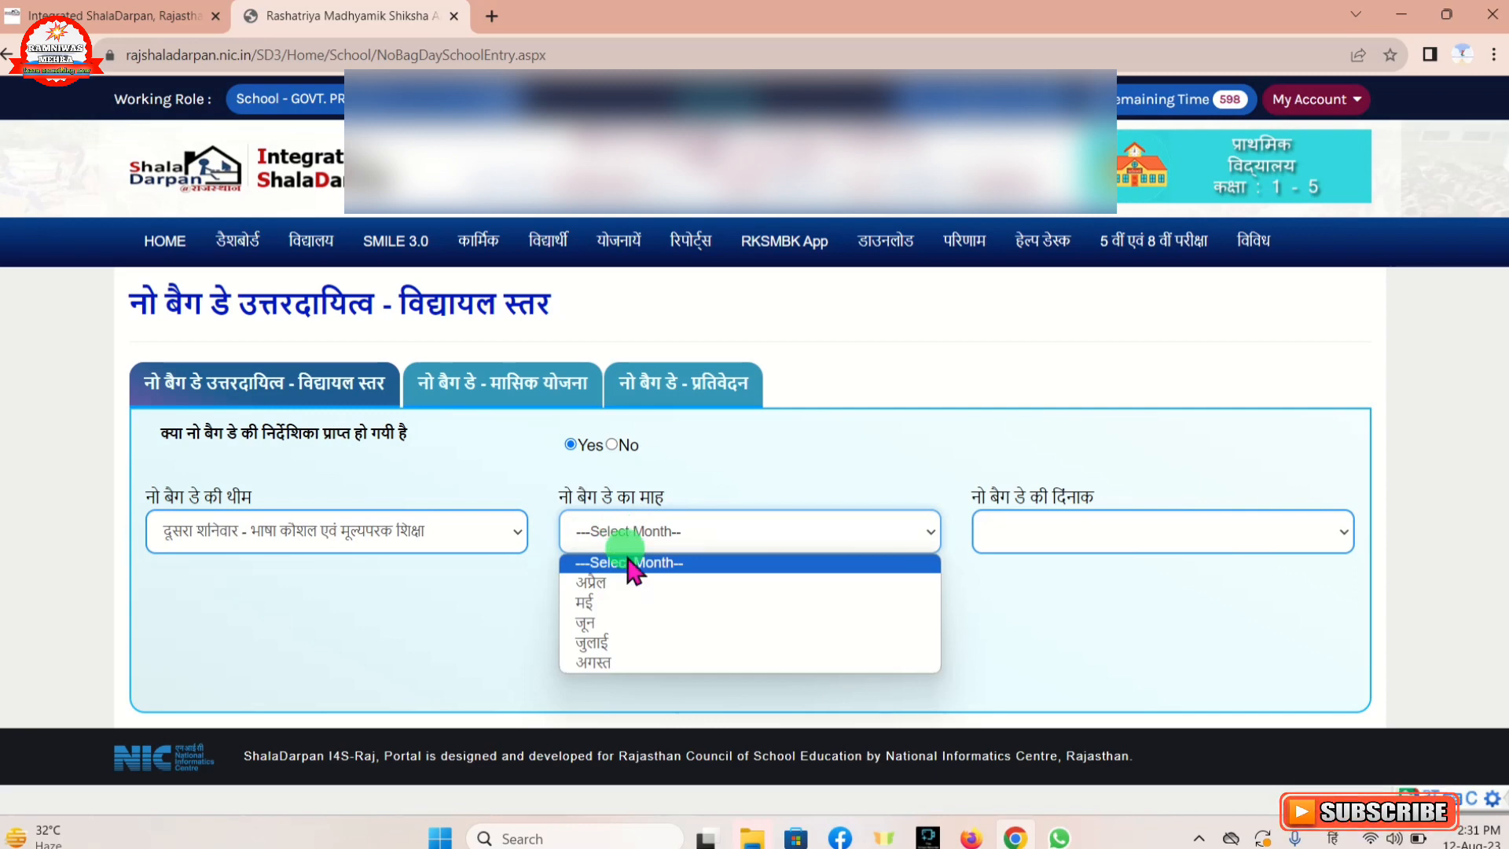
pyautogui.click(655, 660)
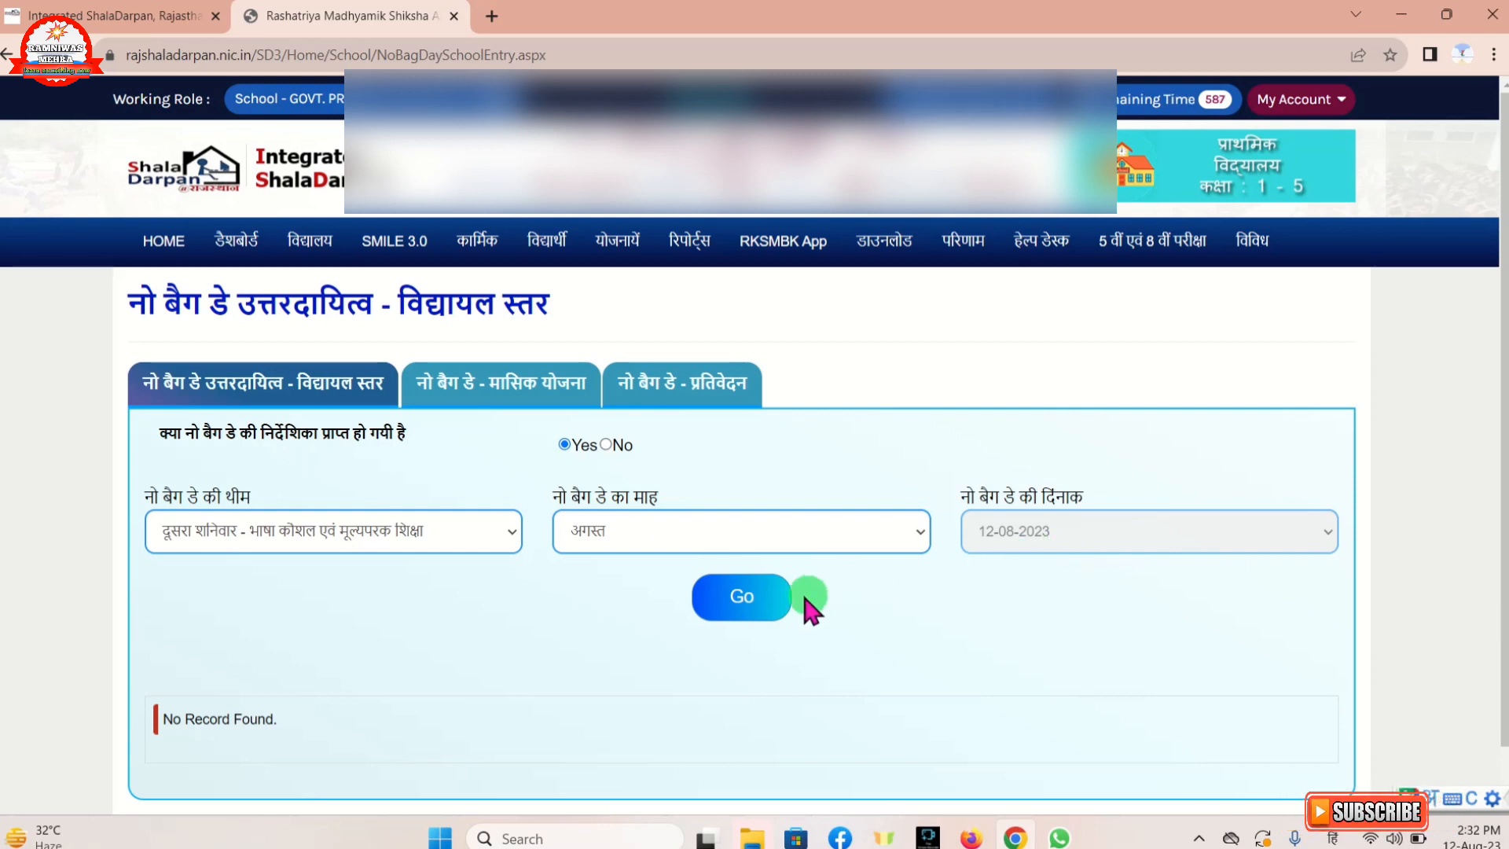
pyautogui.click(761, 611)
pyautogui.scroll(-3, 429, 529)
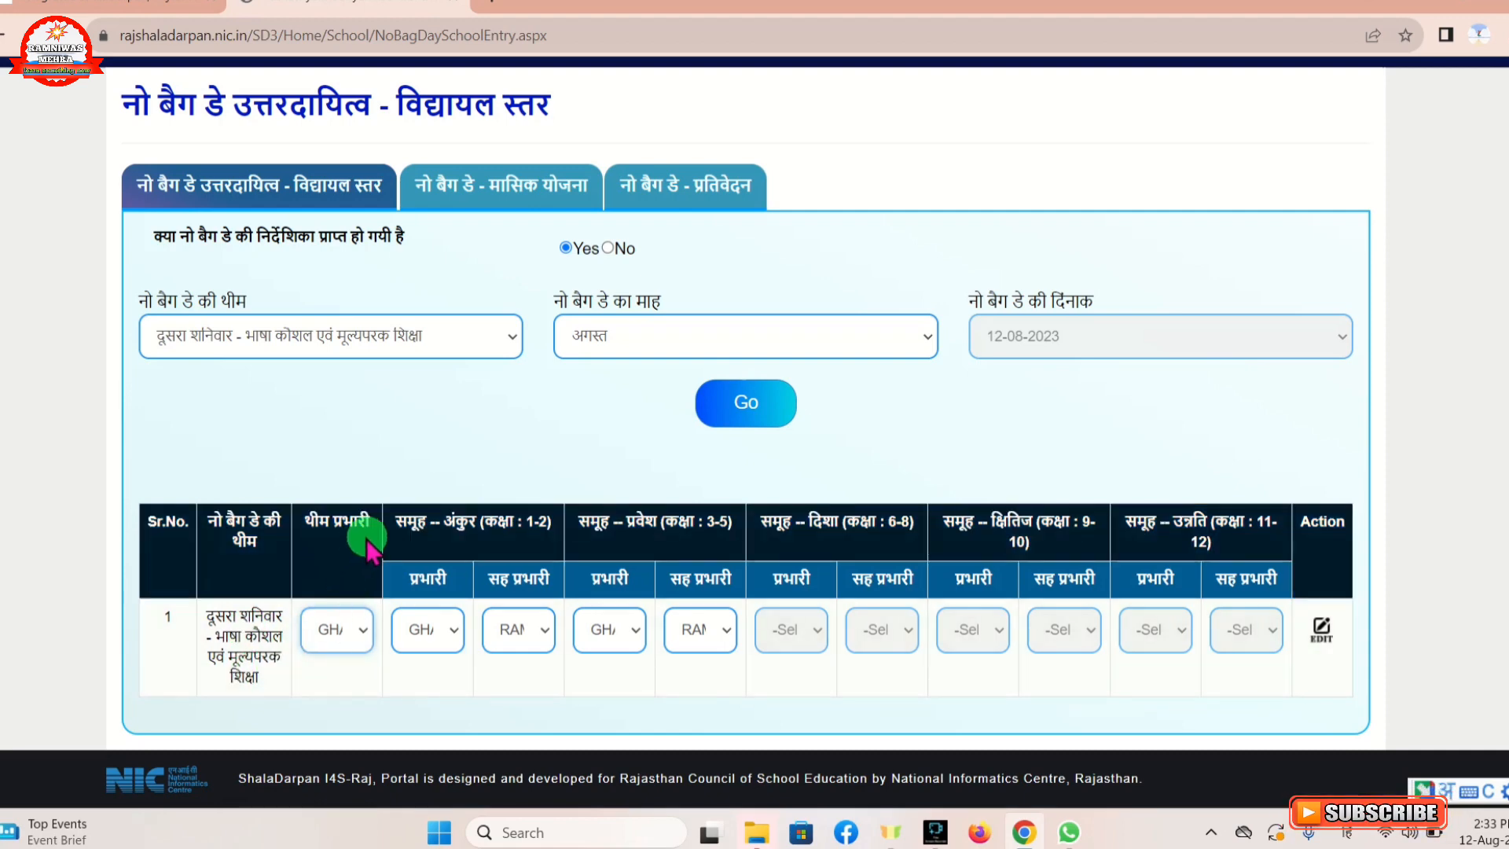
# Choose the teachers for theme in-charge and for in-charge and co-in-charge of the अंकुर group (classes 1-2).
pyautogui.click(347, 632)
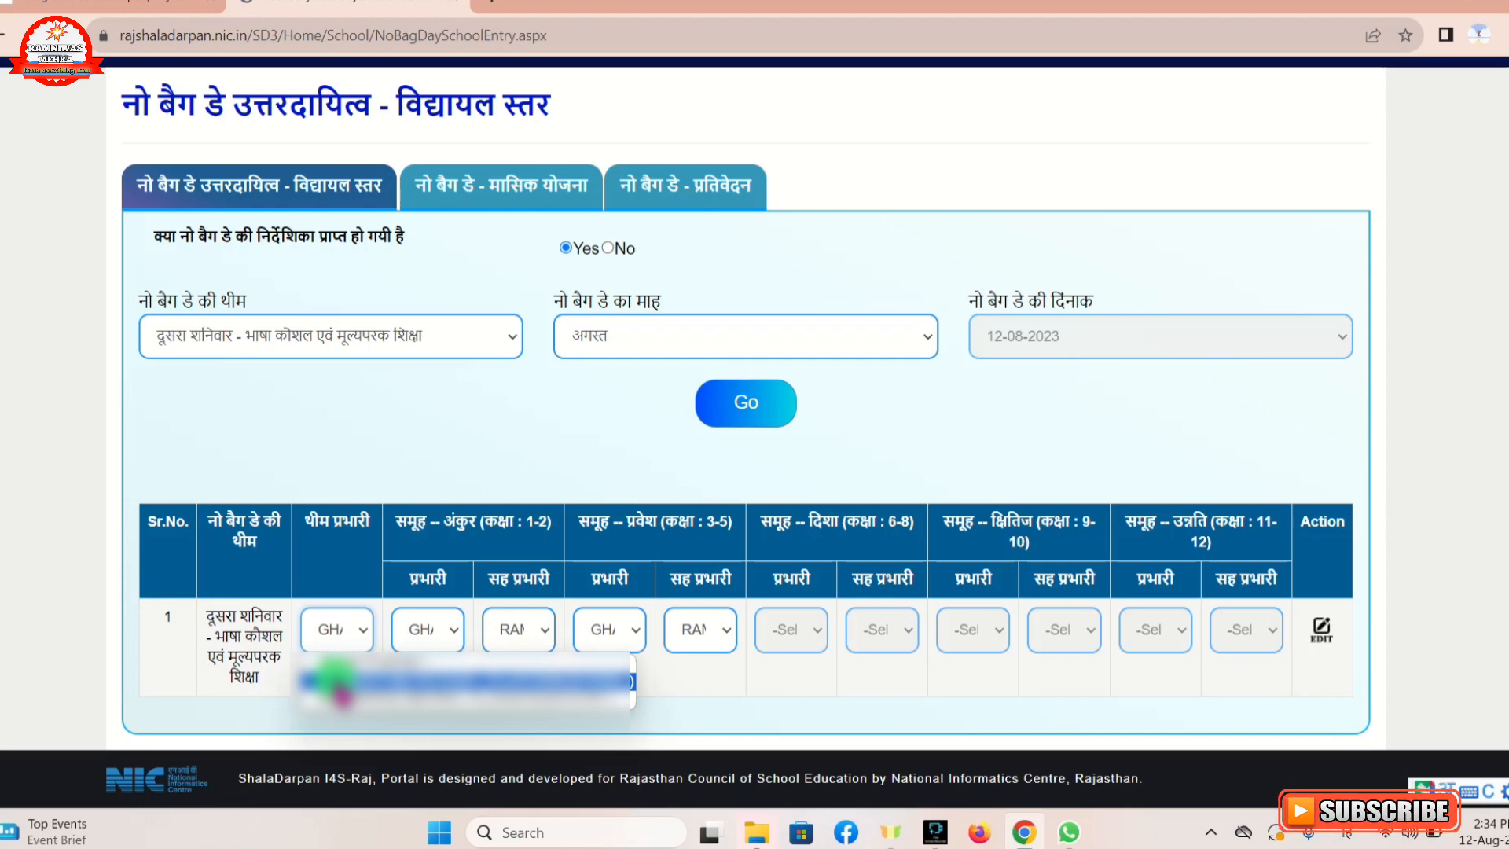
pyautogui.click(336, 682)
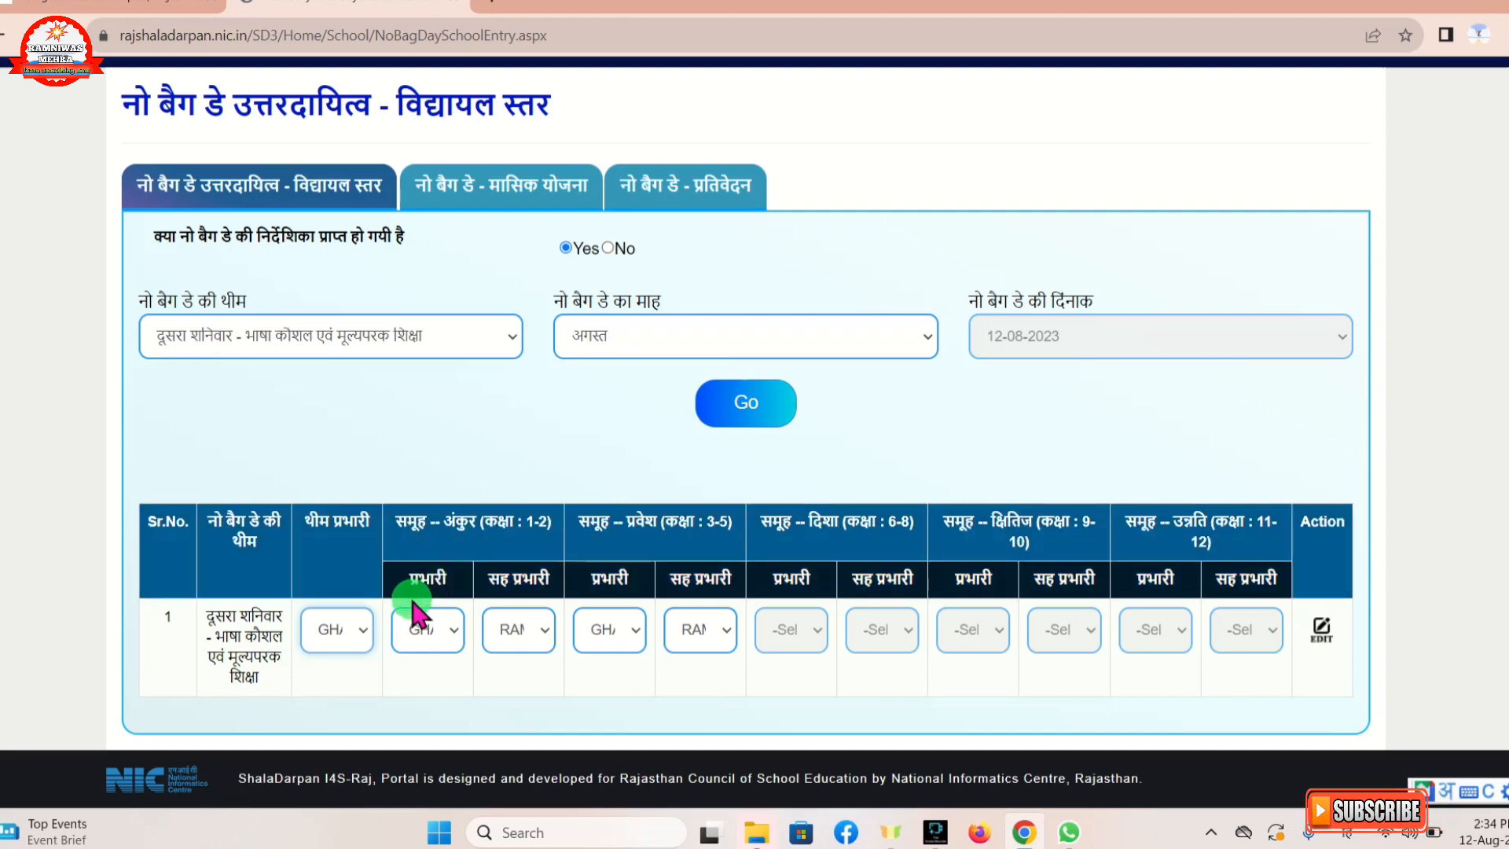
pyautogui.click(450, 633)
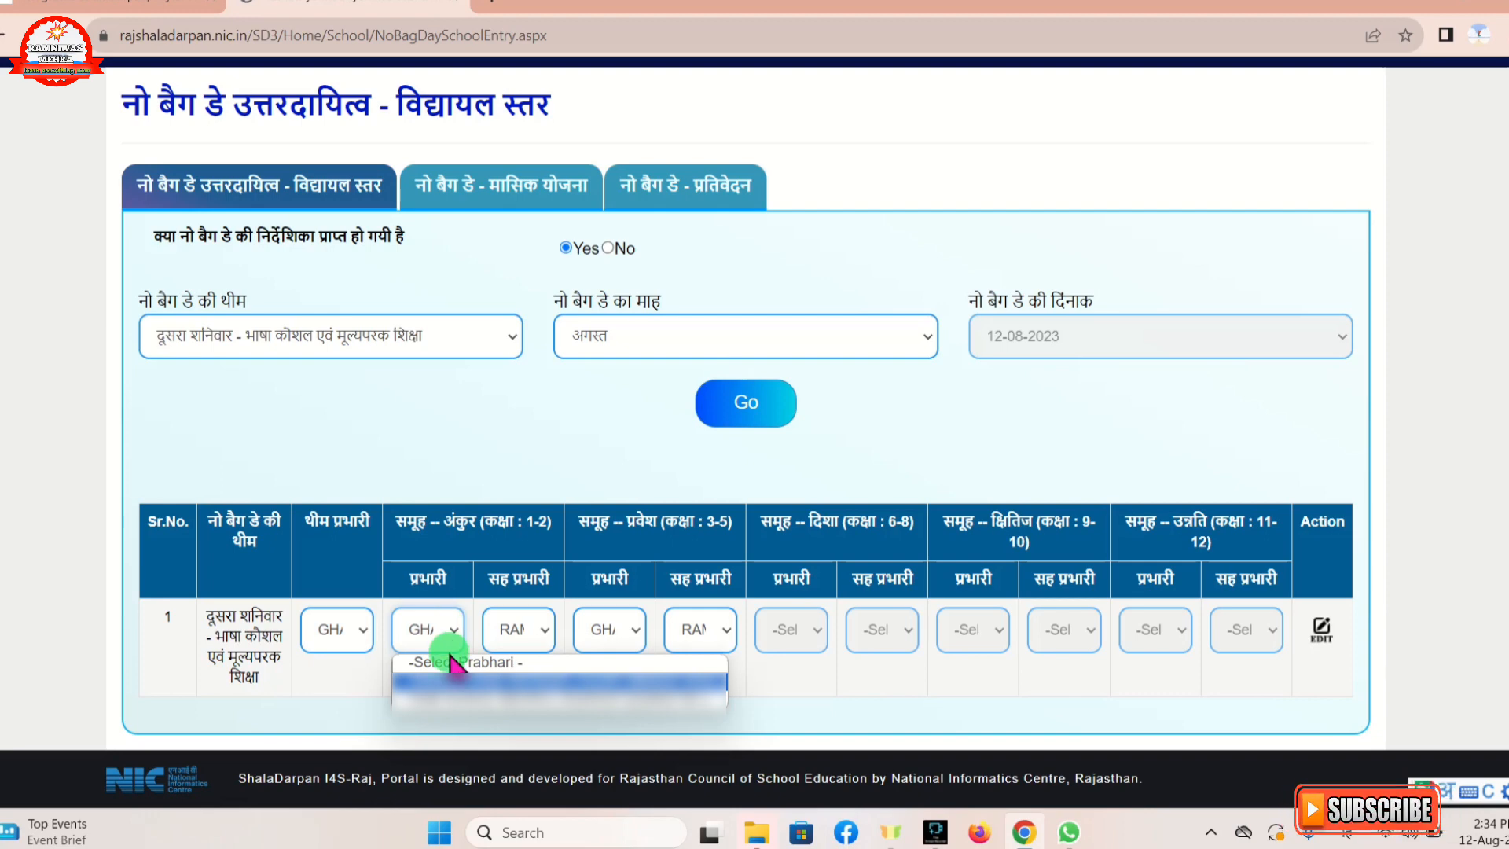
pyautogui.click(449, 680)
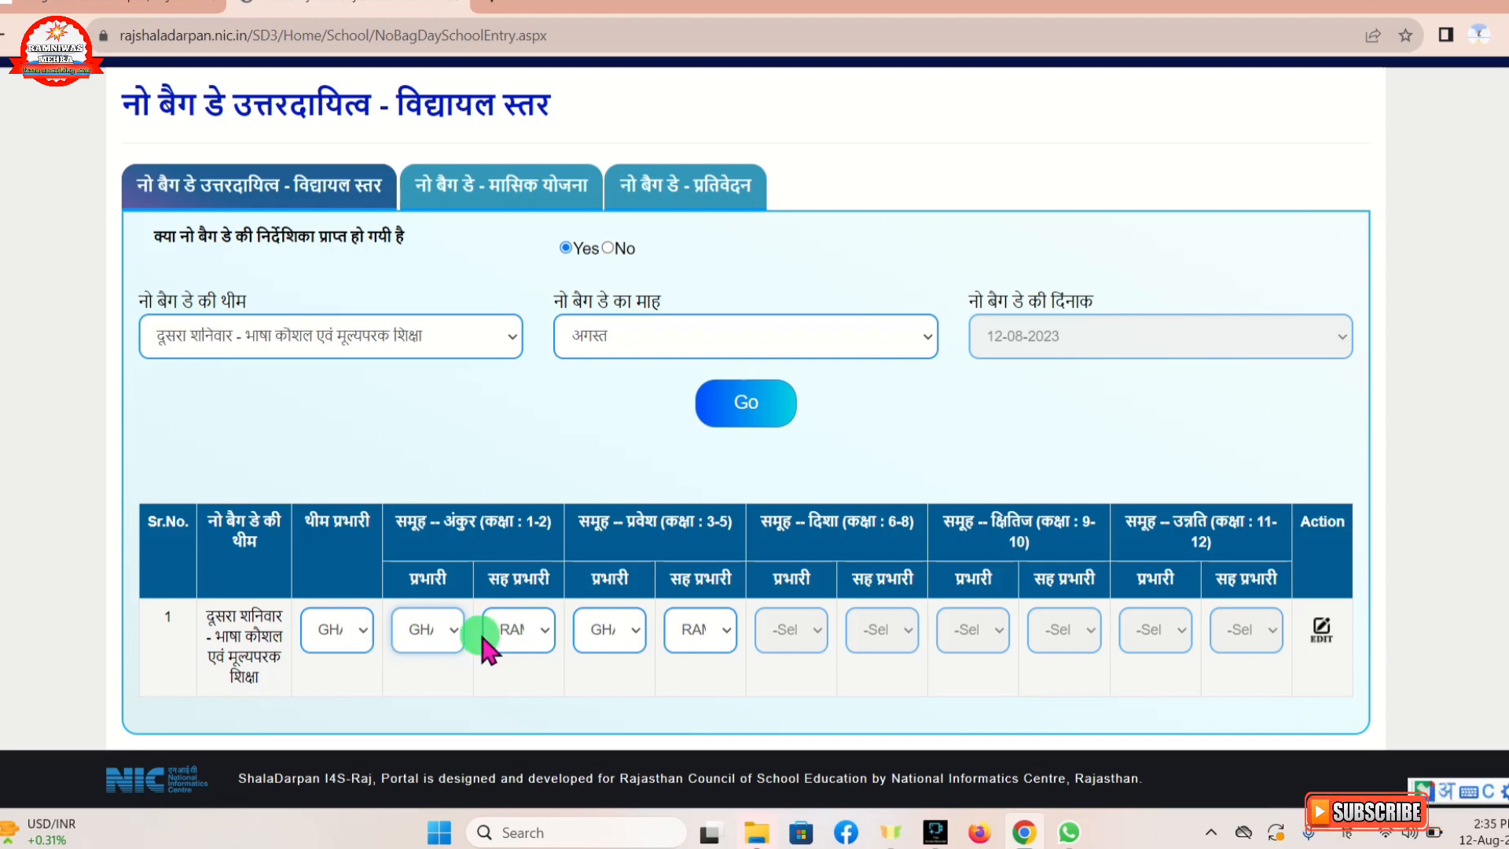
pyautogui.click(515, 633)
pyautogui.click(514, 633)
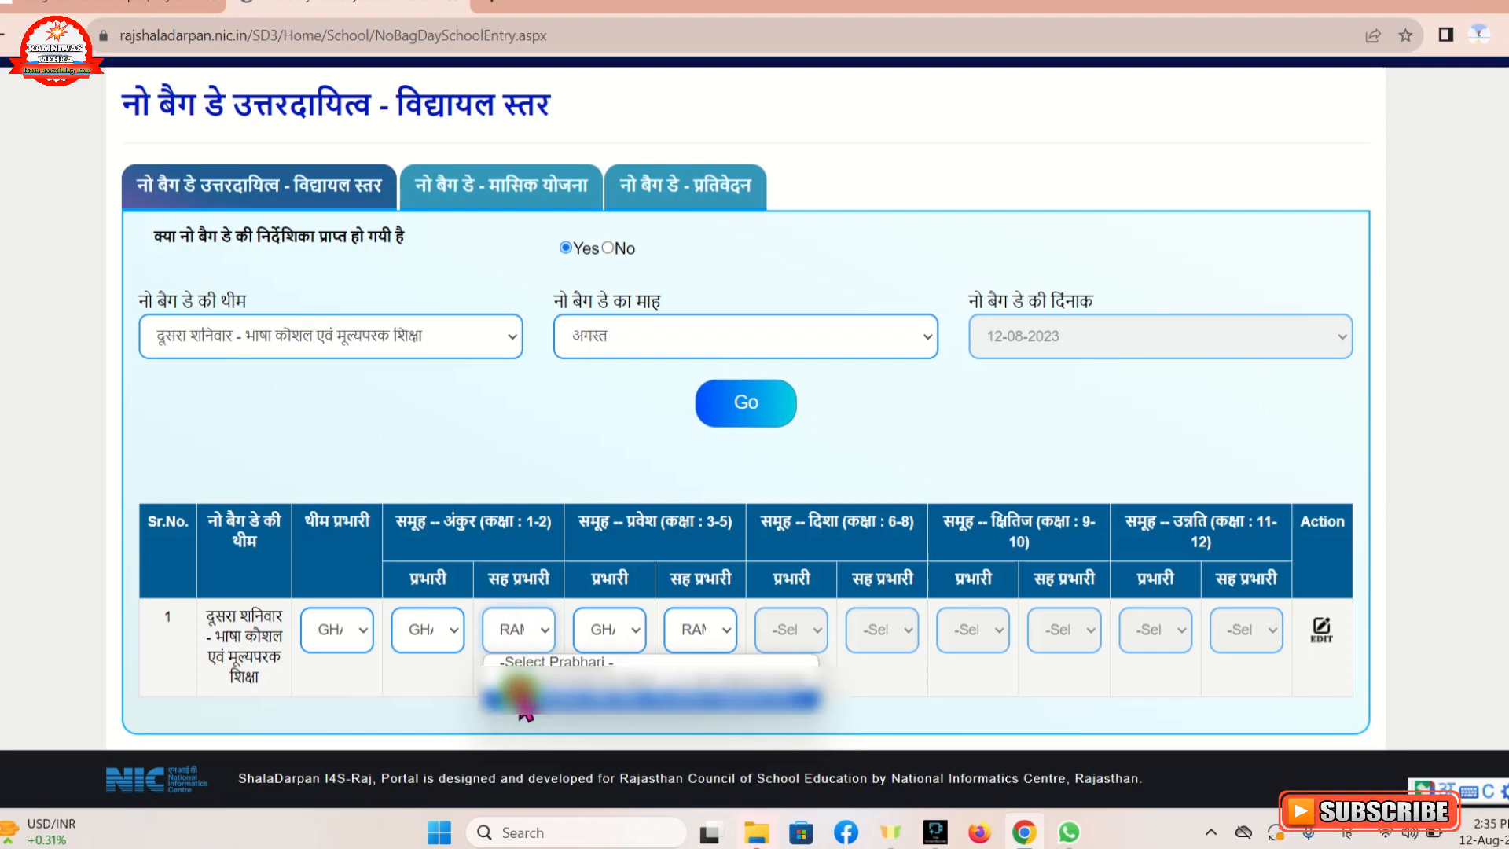
pyautogui.click(520, 680)
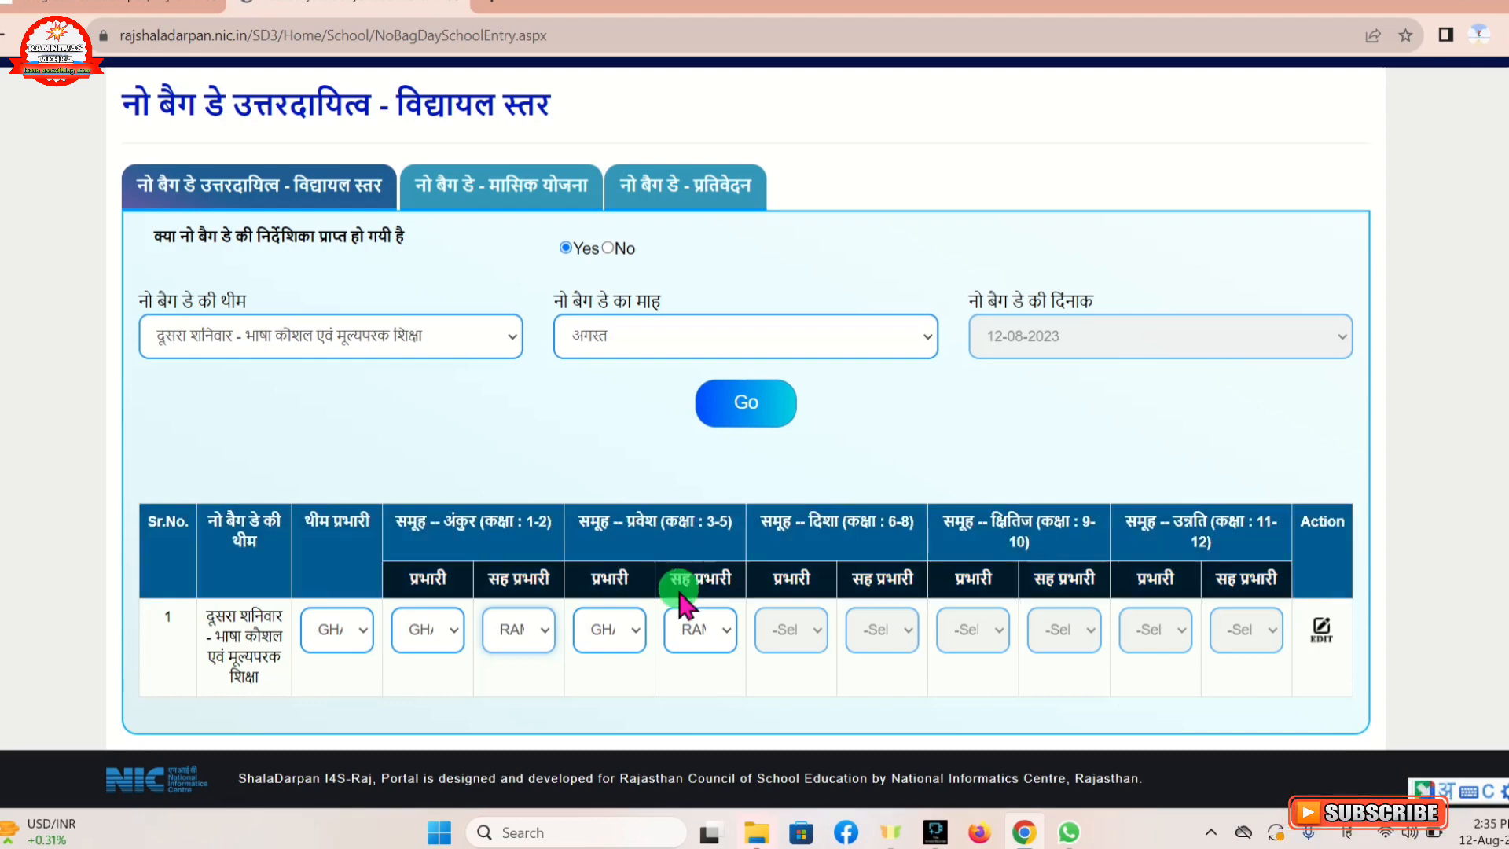
# Choose the in-charge and co-in-charge teachers of the प्रवेश group (classes 3-5) and save the row.
pyautogui.click(621, 631)
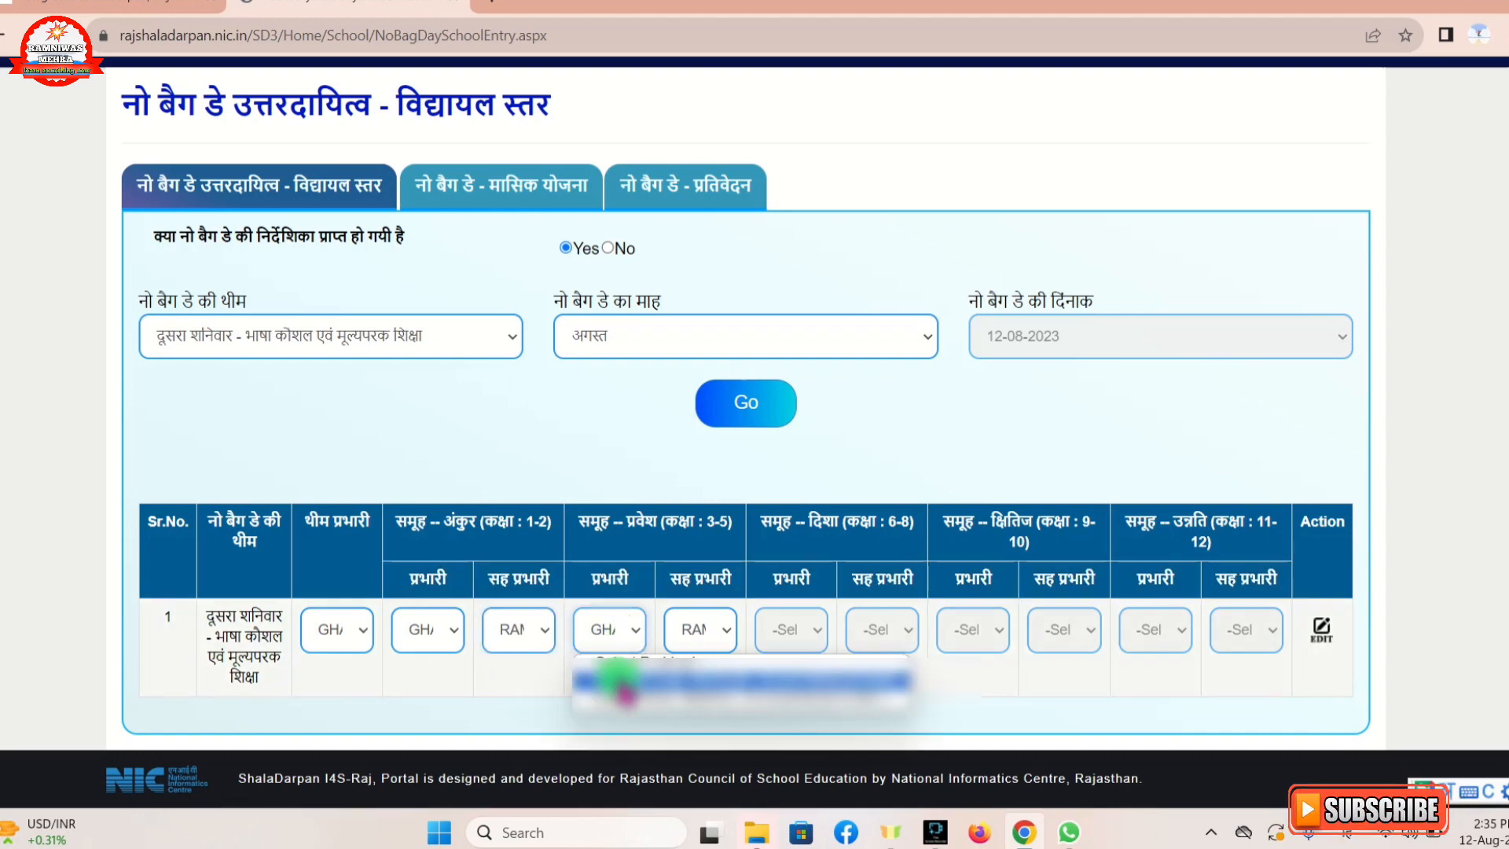
pyautogui.click(622, 681)
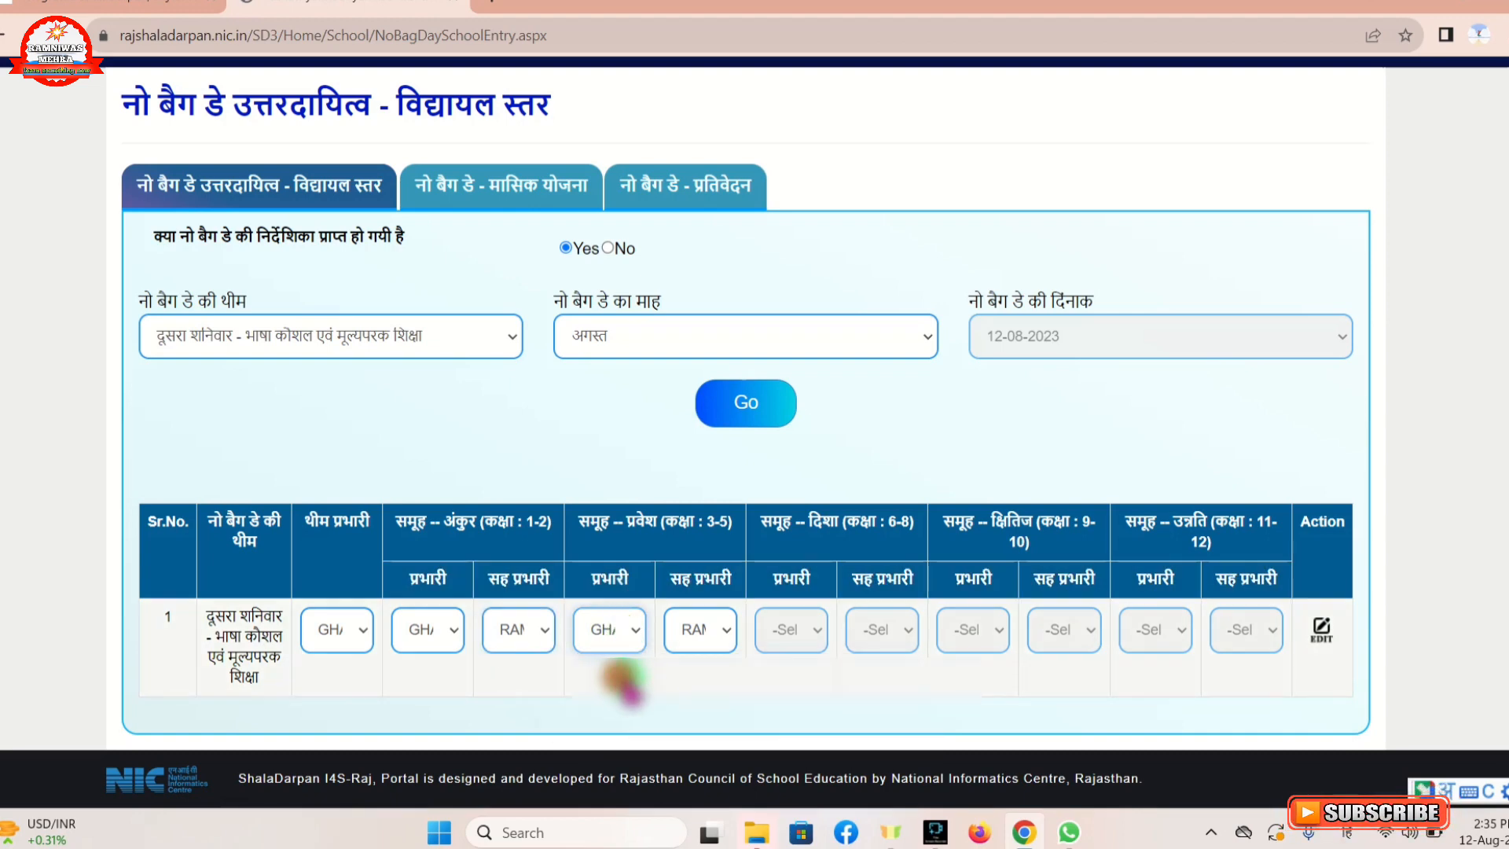
pyautogui.click(702, 629)
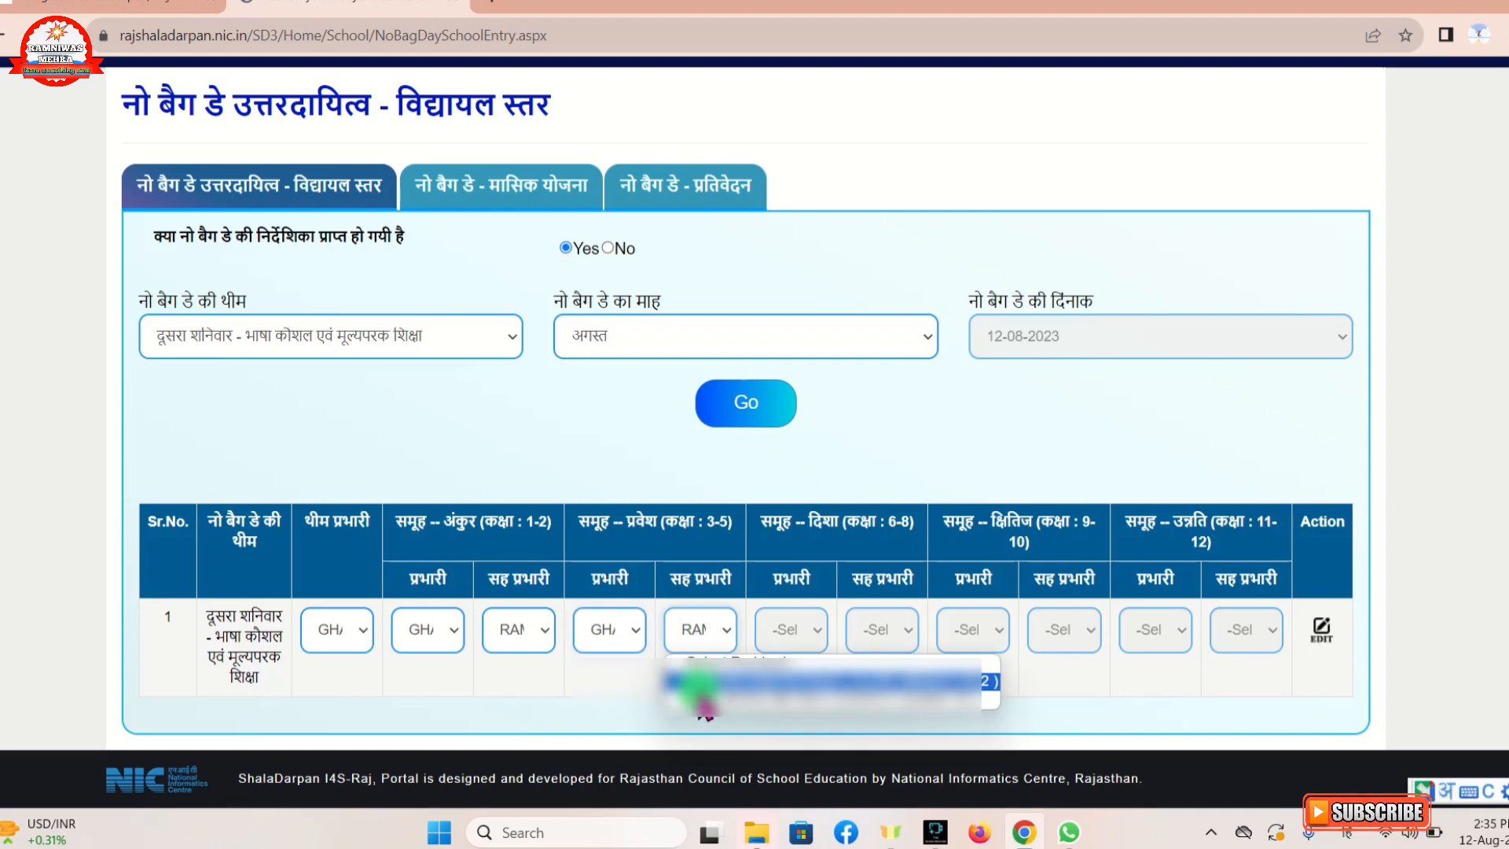
pyautogui.click(699, 696)
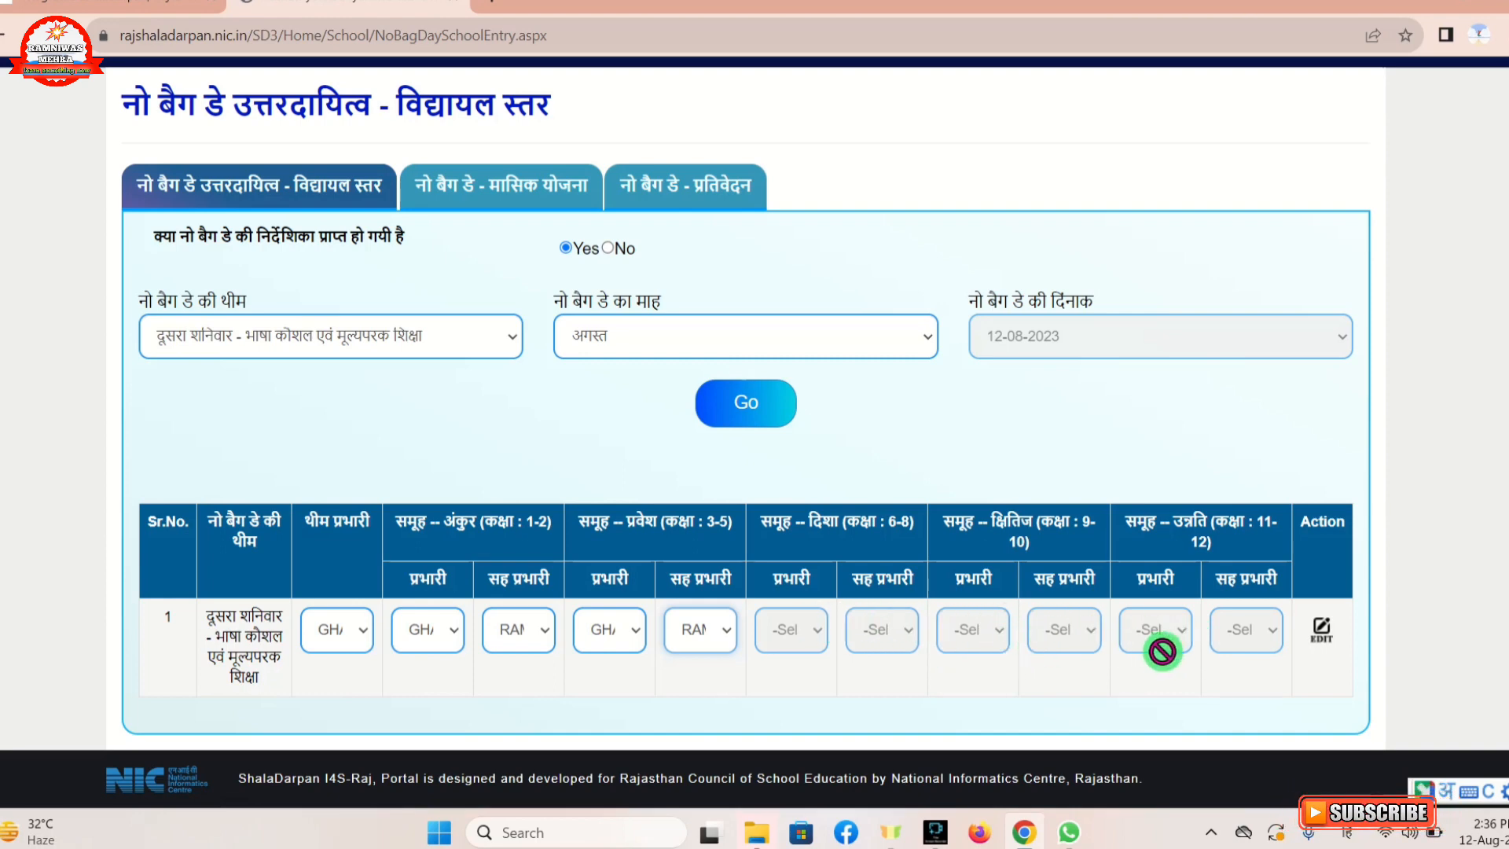
pyautogui.click(1321, 629)
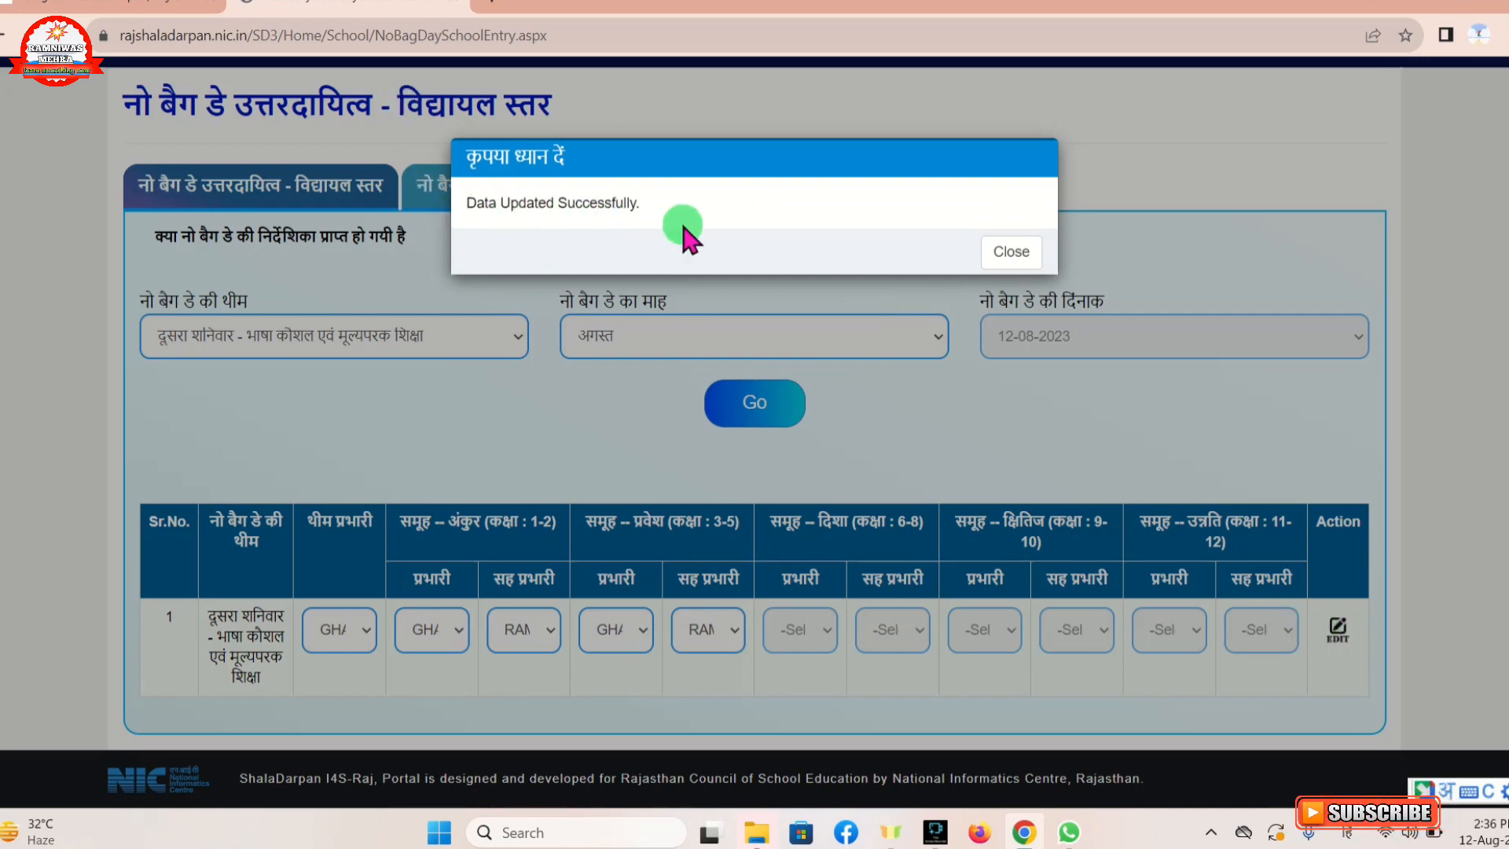
pyautogui.click(1026, 253)
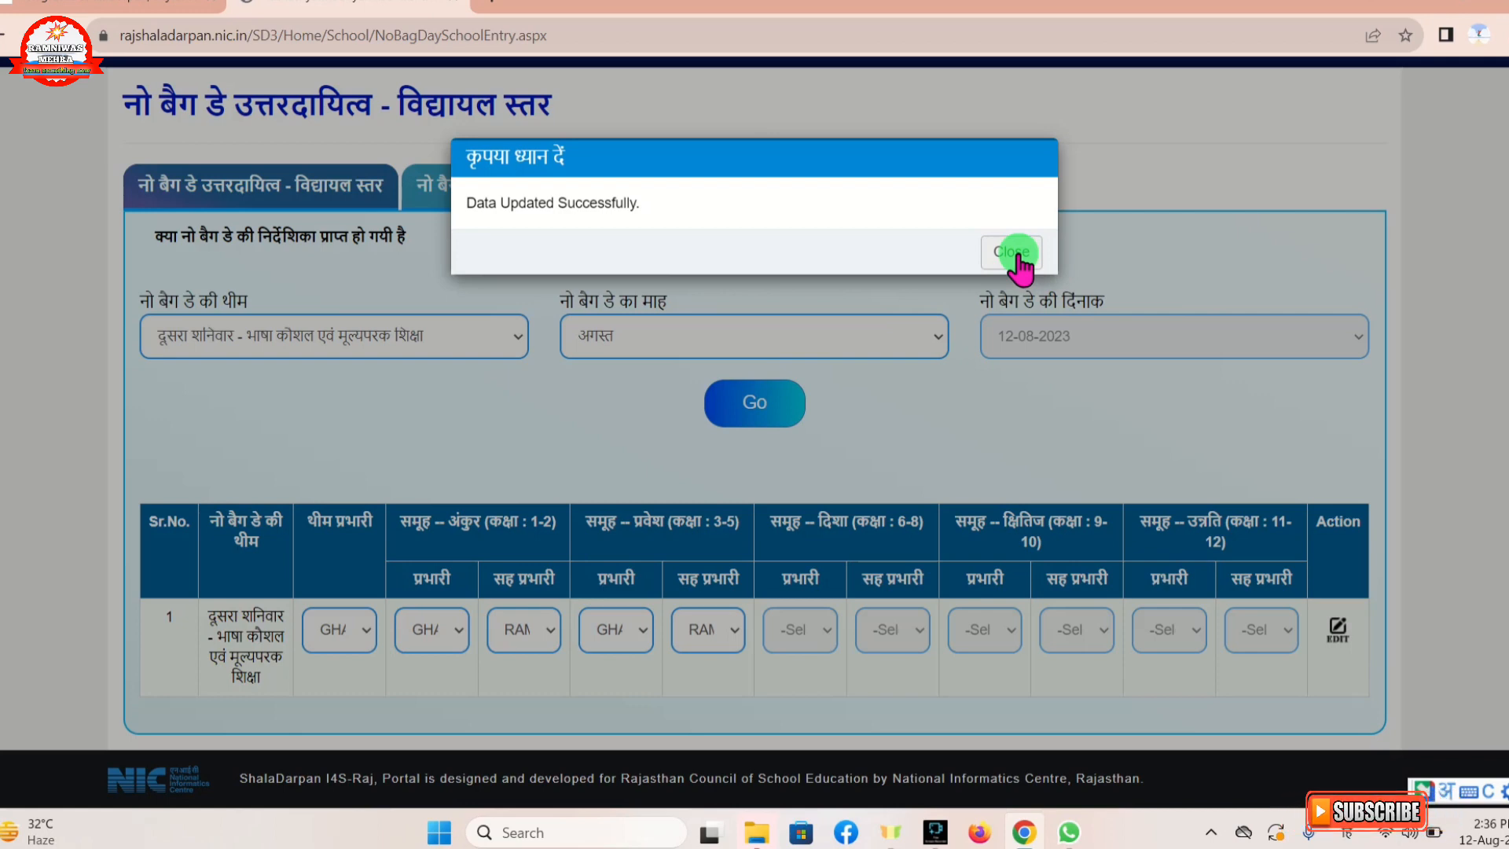
pyautogui.click(1014, 253)
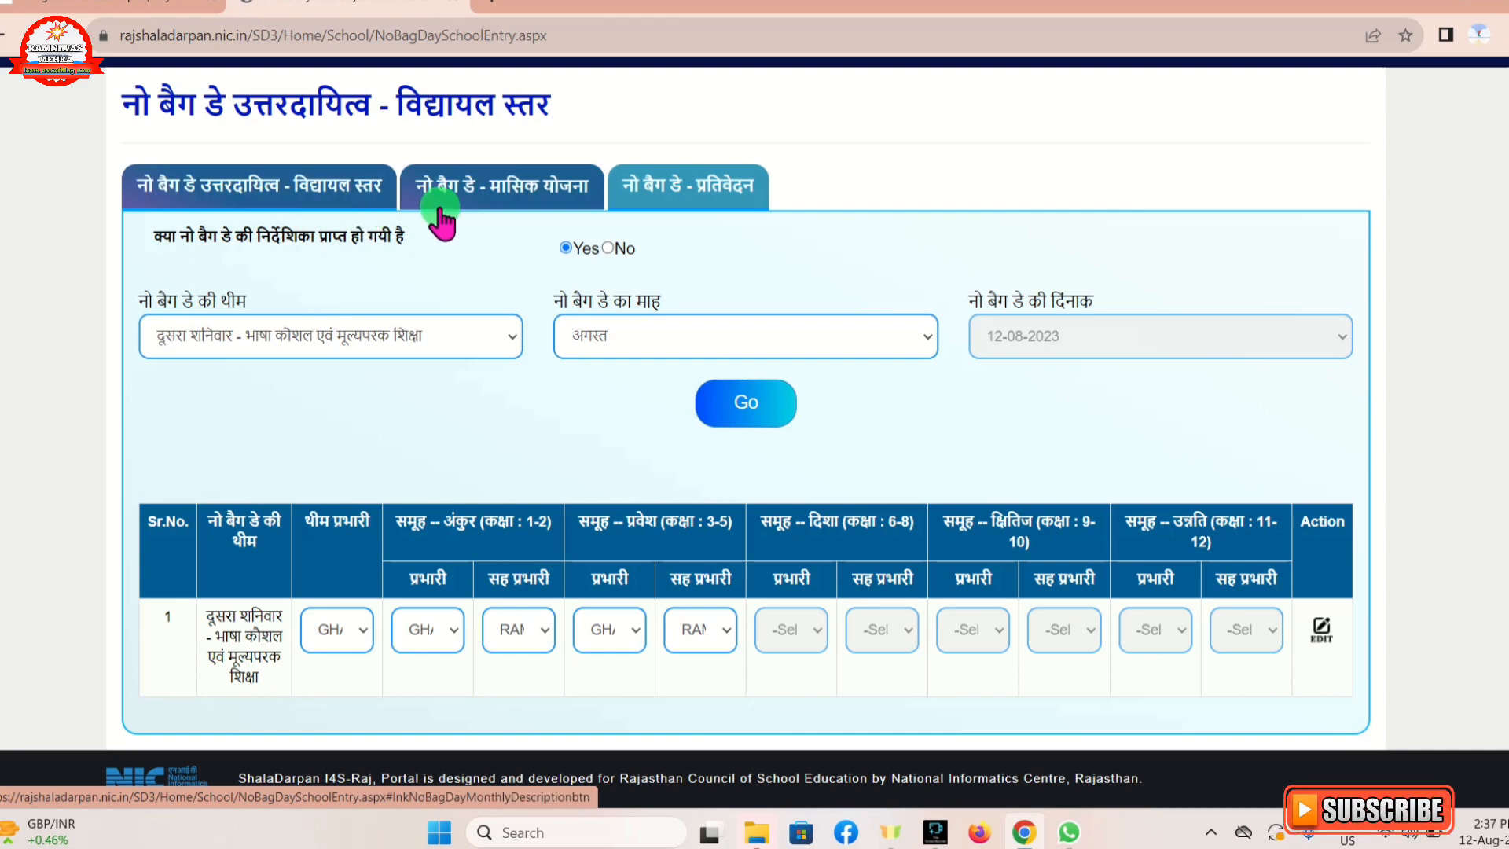
# In the No Bag Day monthly plan, select the theme "दूसरा शनिवार - भाषा कौशल एवं मूल्यपरक शिक्षा", the month अगस्त and the group अंकुर.
pyautogui.click(486, 195)
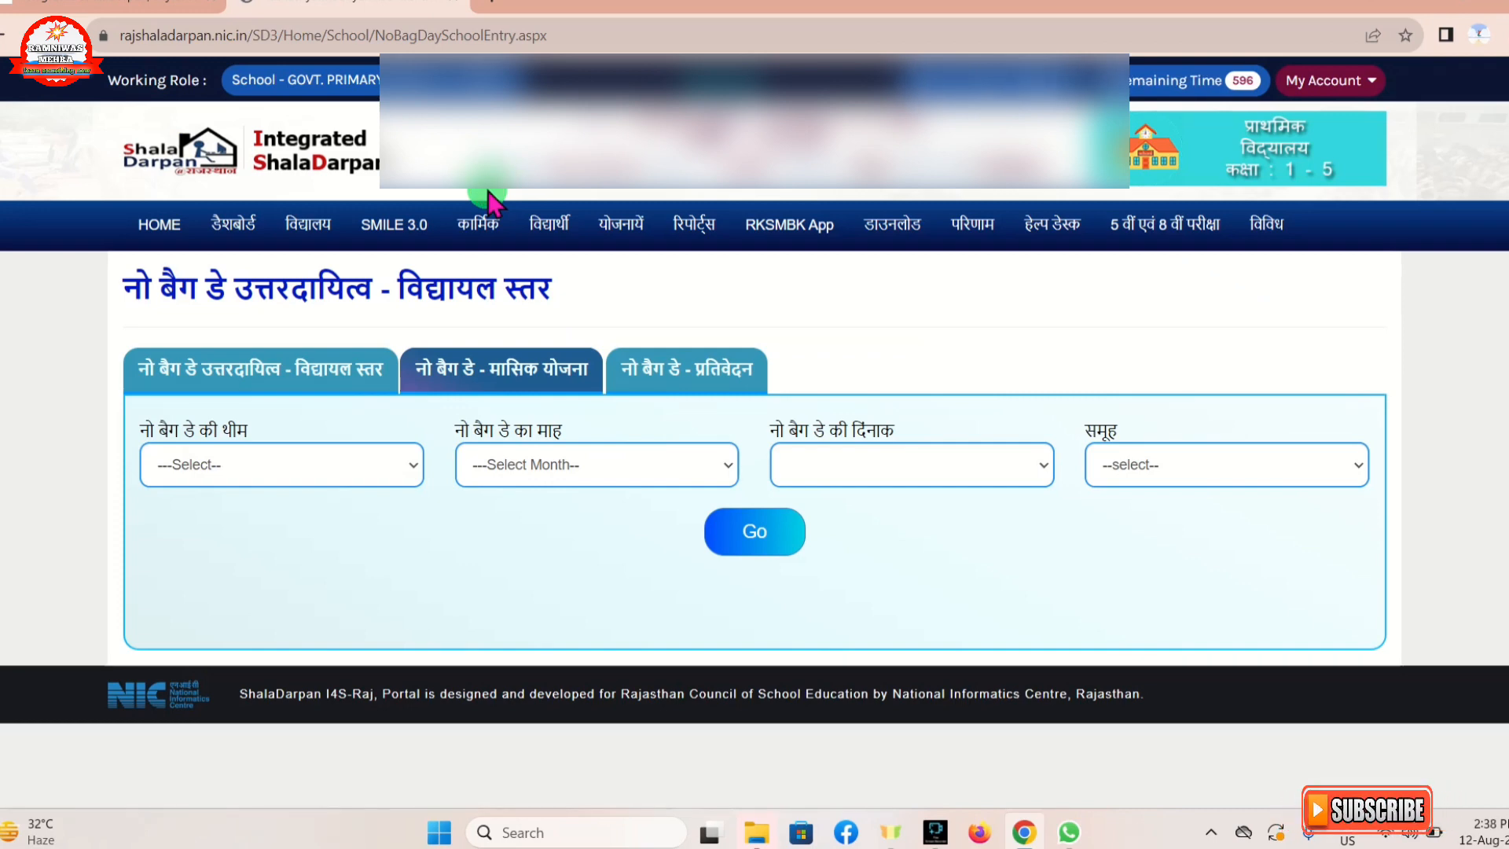
pyautogui.click(226, 469)
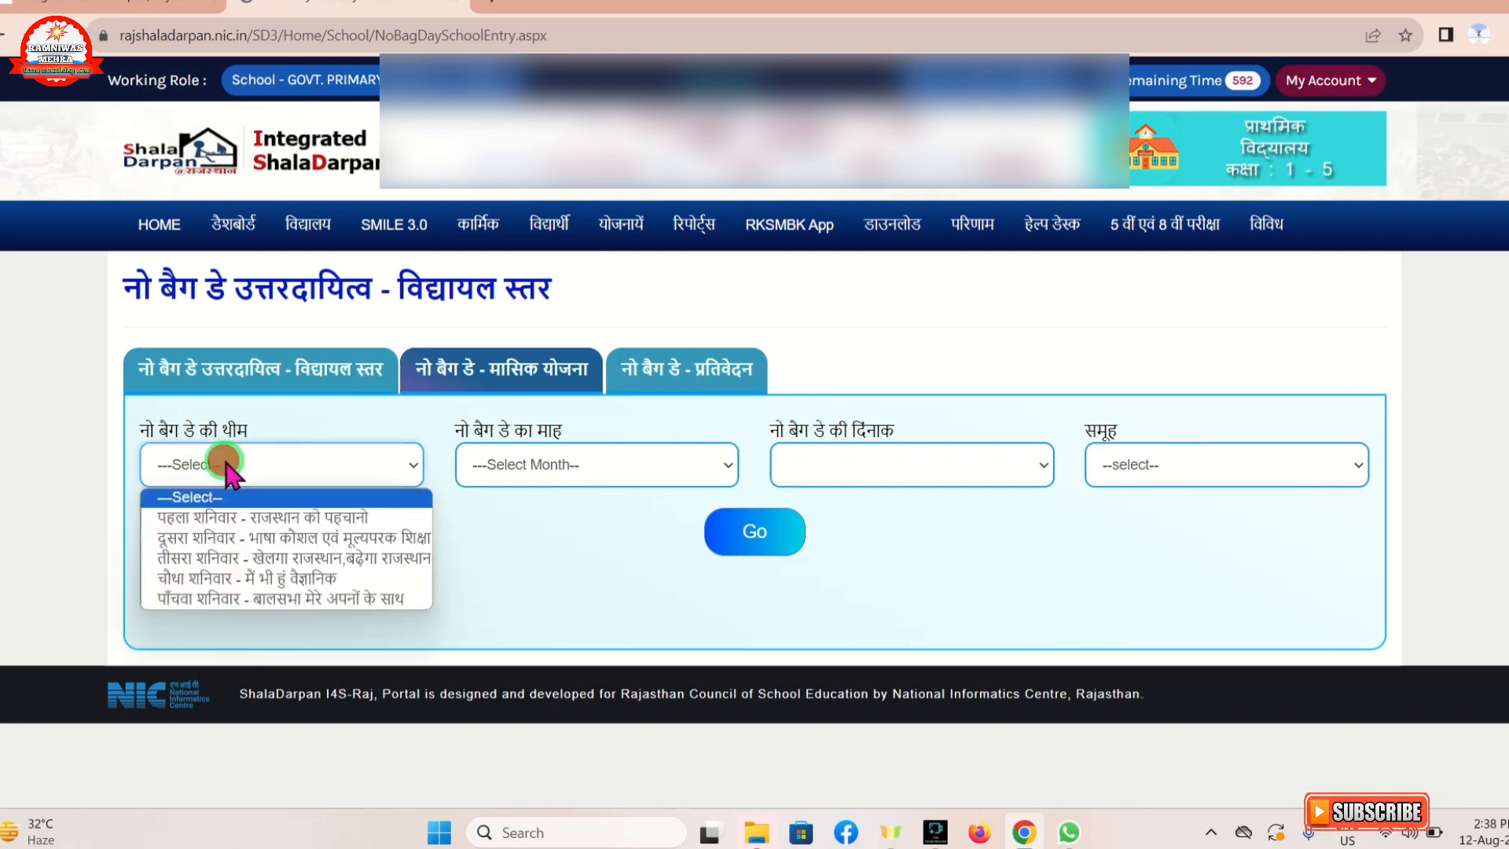
pyautogui.click(232, 537)
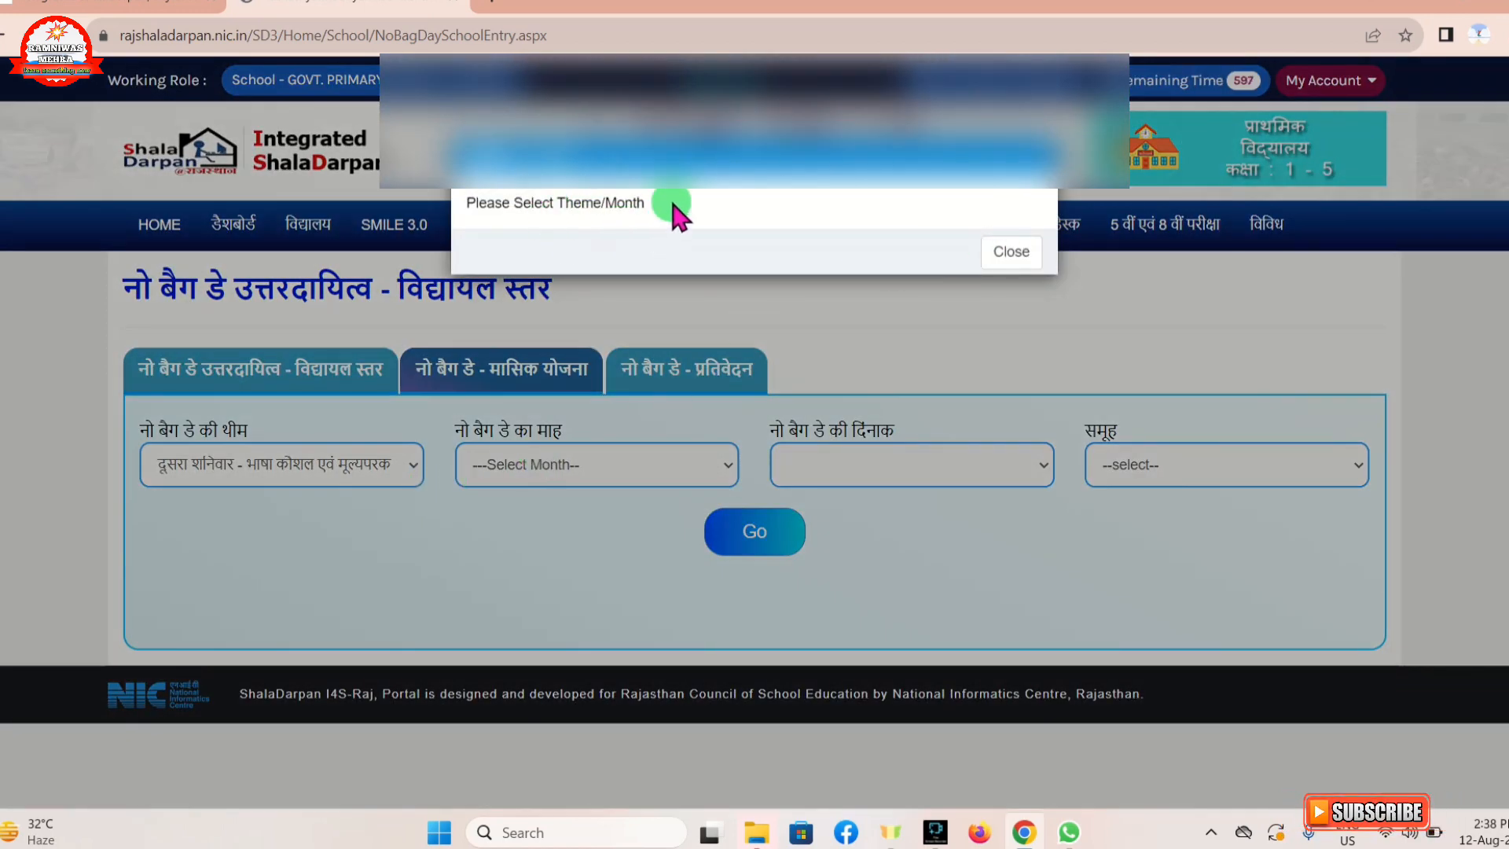
pyautogui.click(1019, 254)
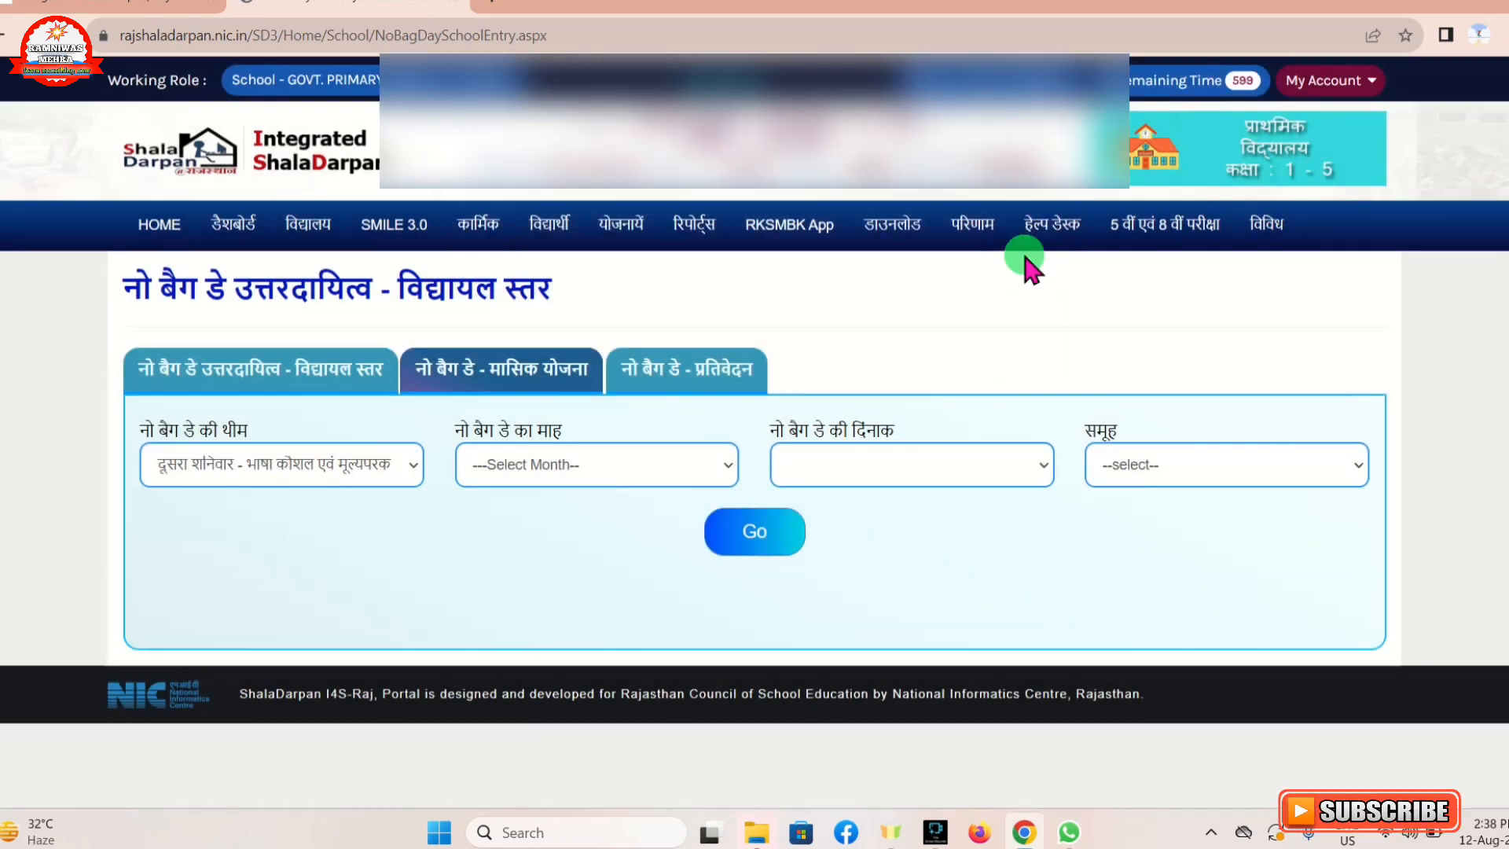
pyautogui.click(523, 466)
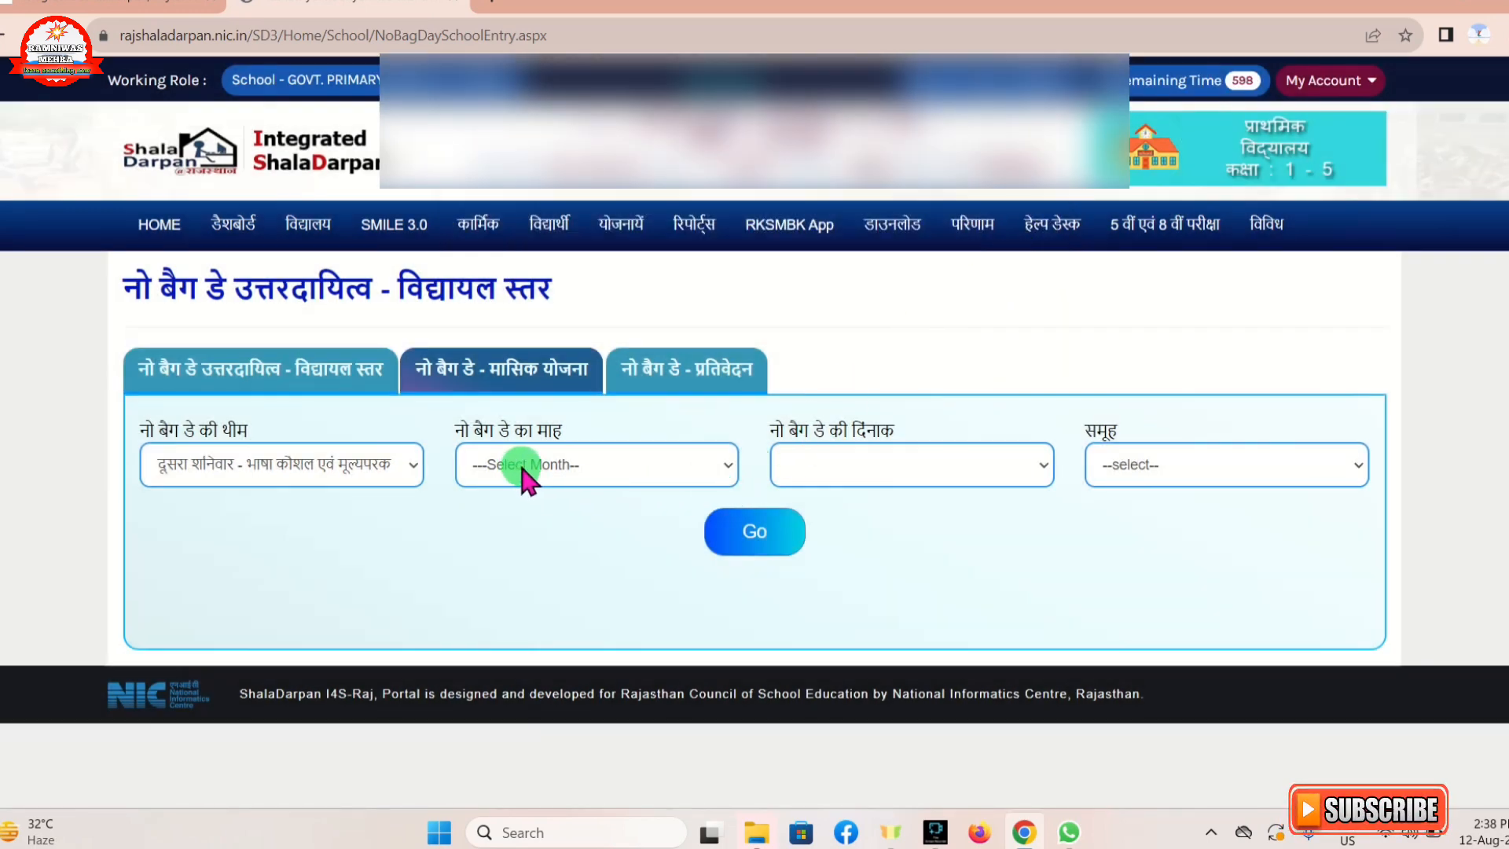
pyautogui.click(523, 468)
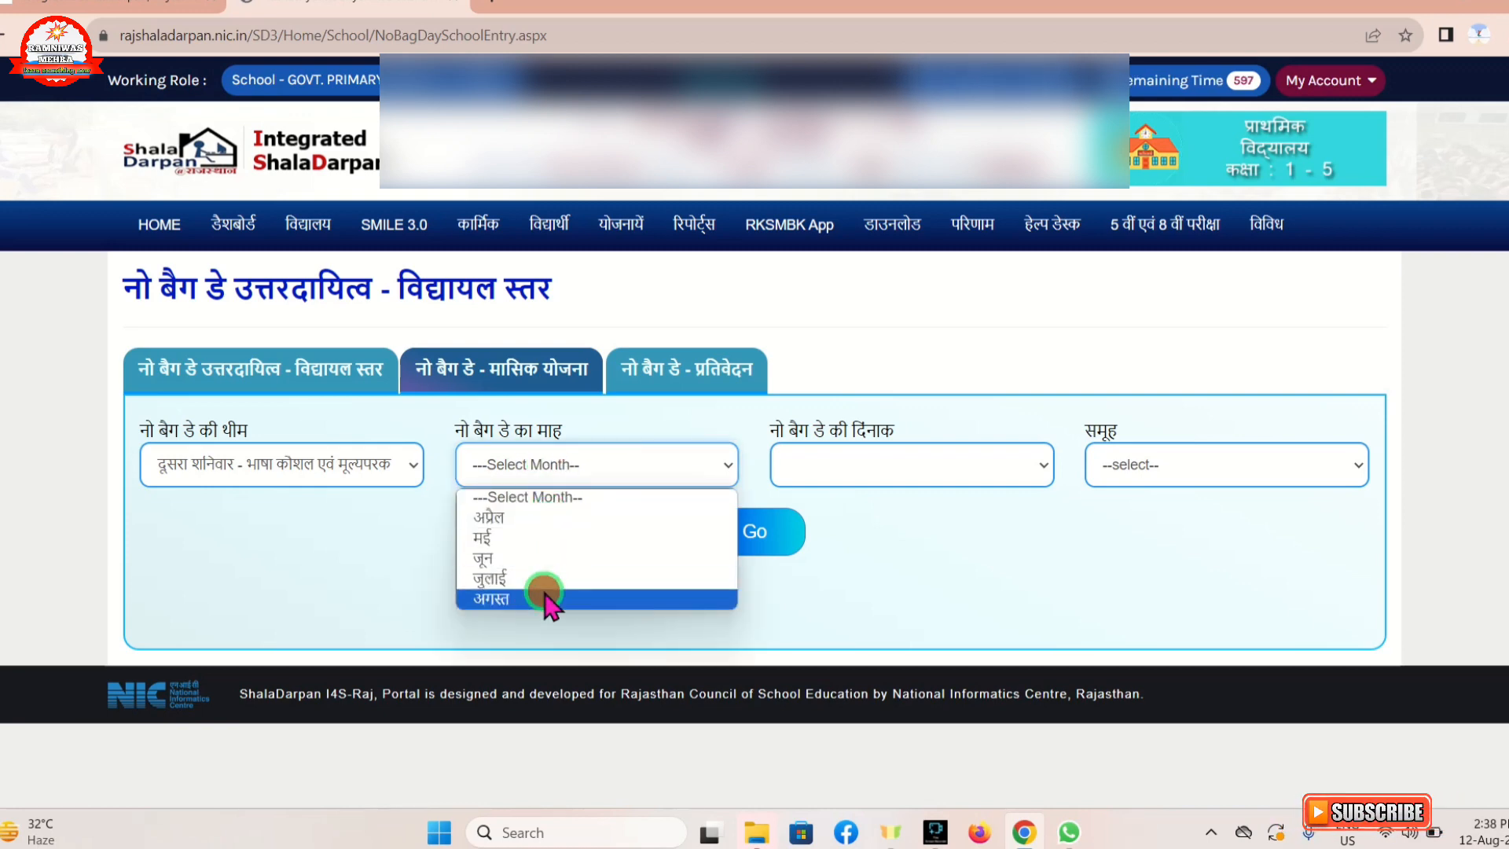
pyautogui.click(547, 599)
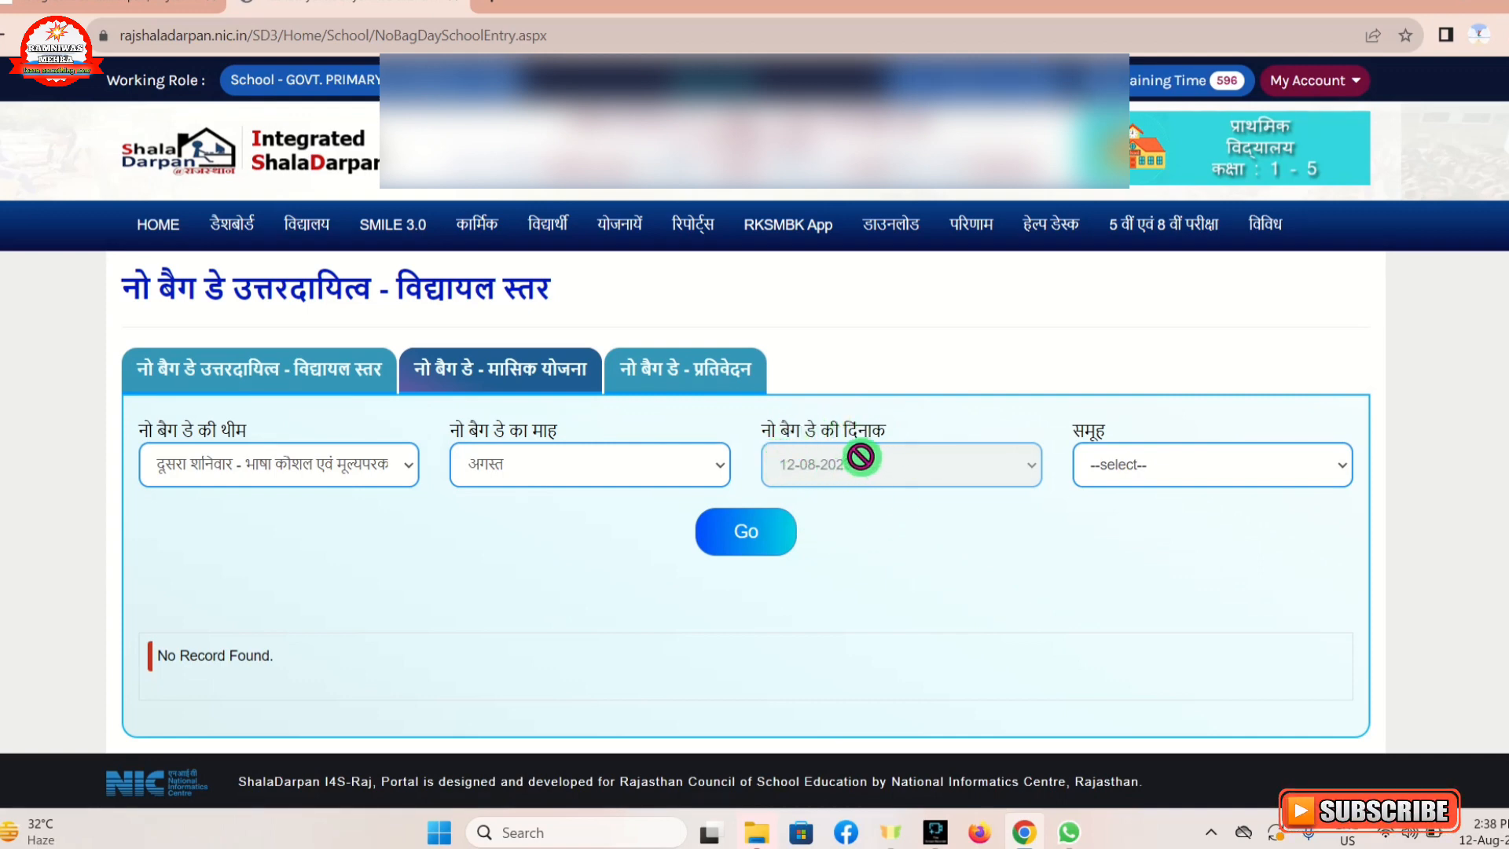
pyautogui.click(1141, 472)
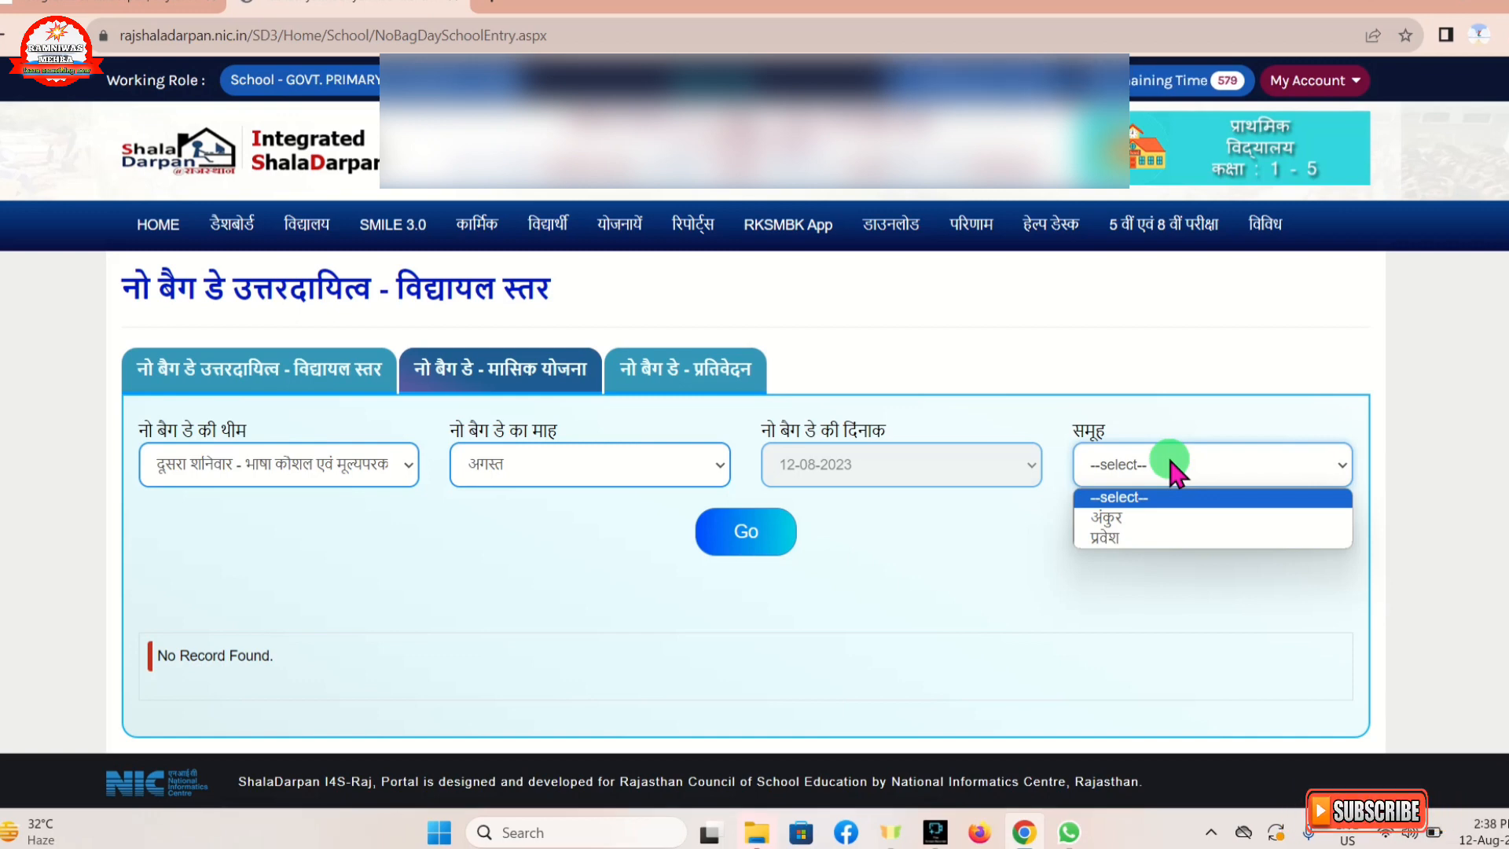
pyautogui.click(1158, 517)
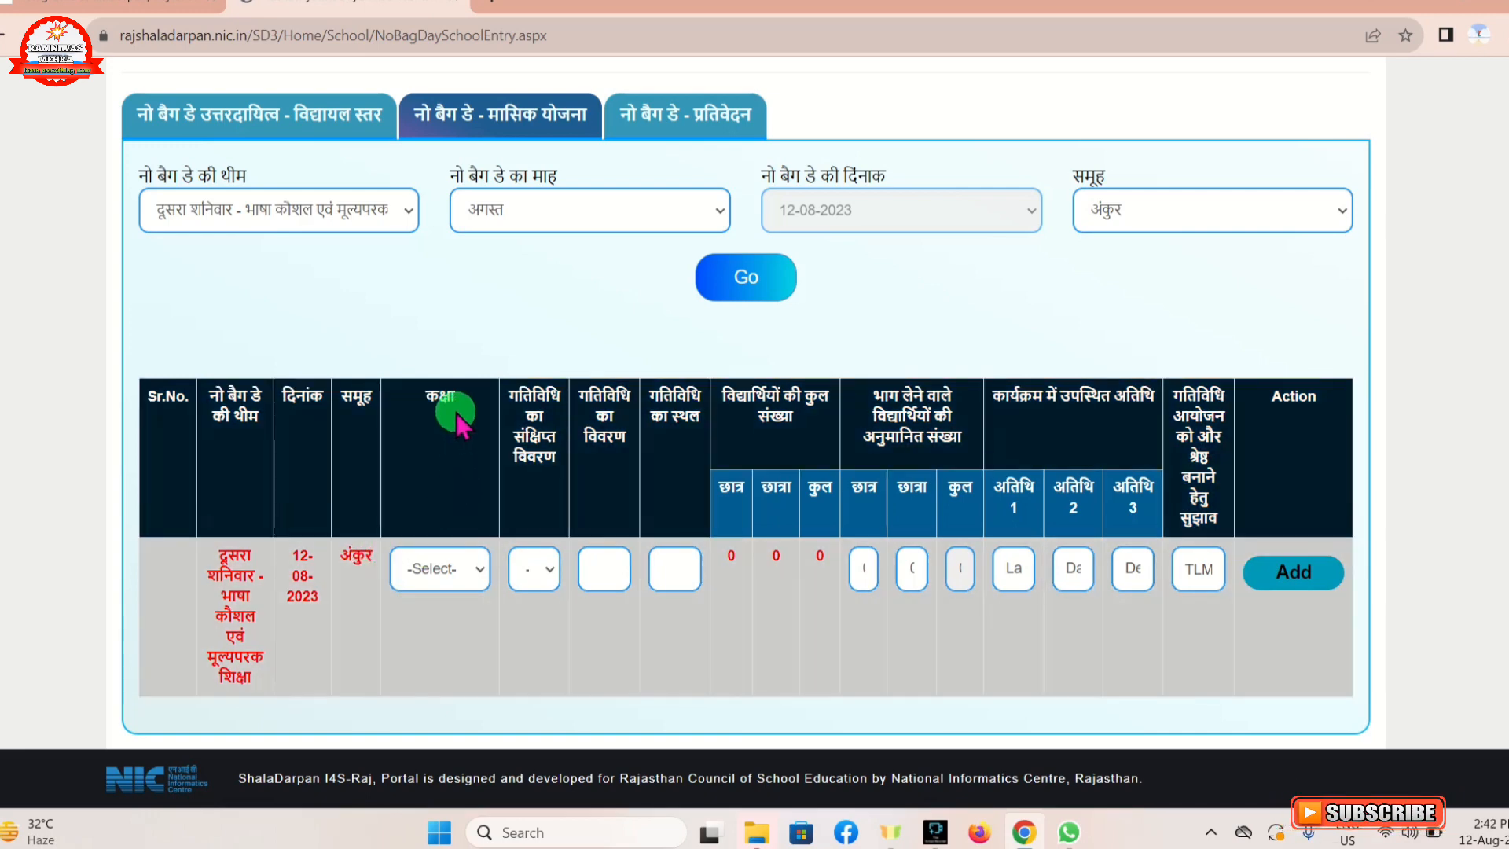
# Set the plan row's class to कक्षा-1 and its brief activity description to कौशल, and fill in the activity details.
pyautogui.click(443, 572)
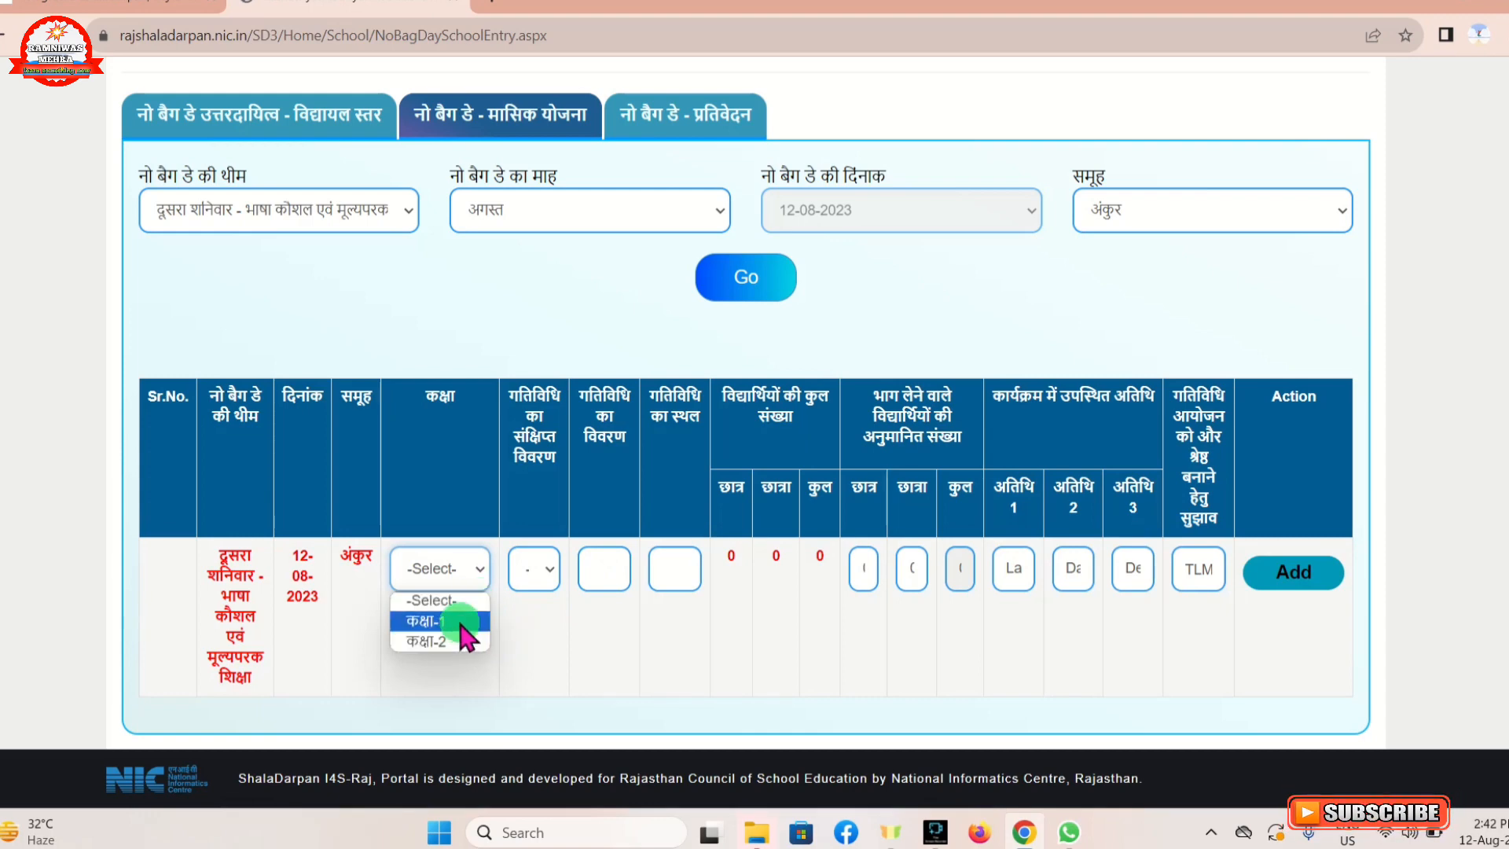
pyautogui.click(460, 623)
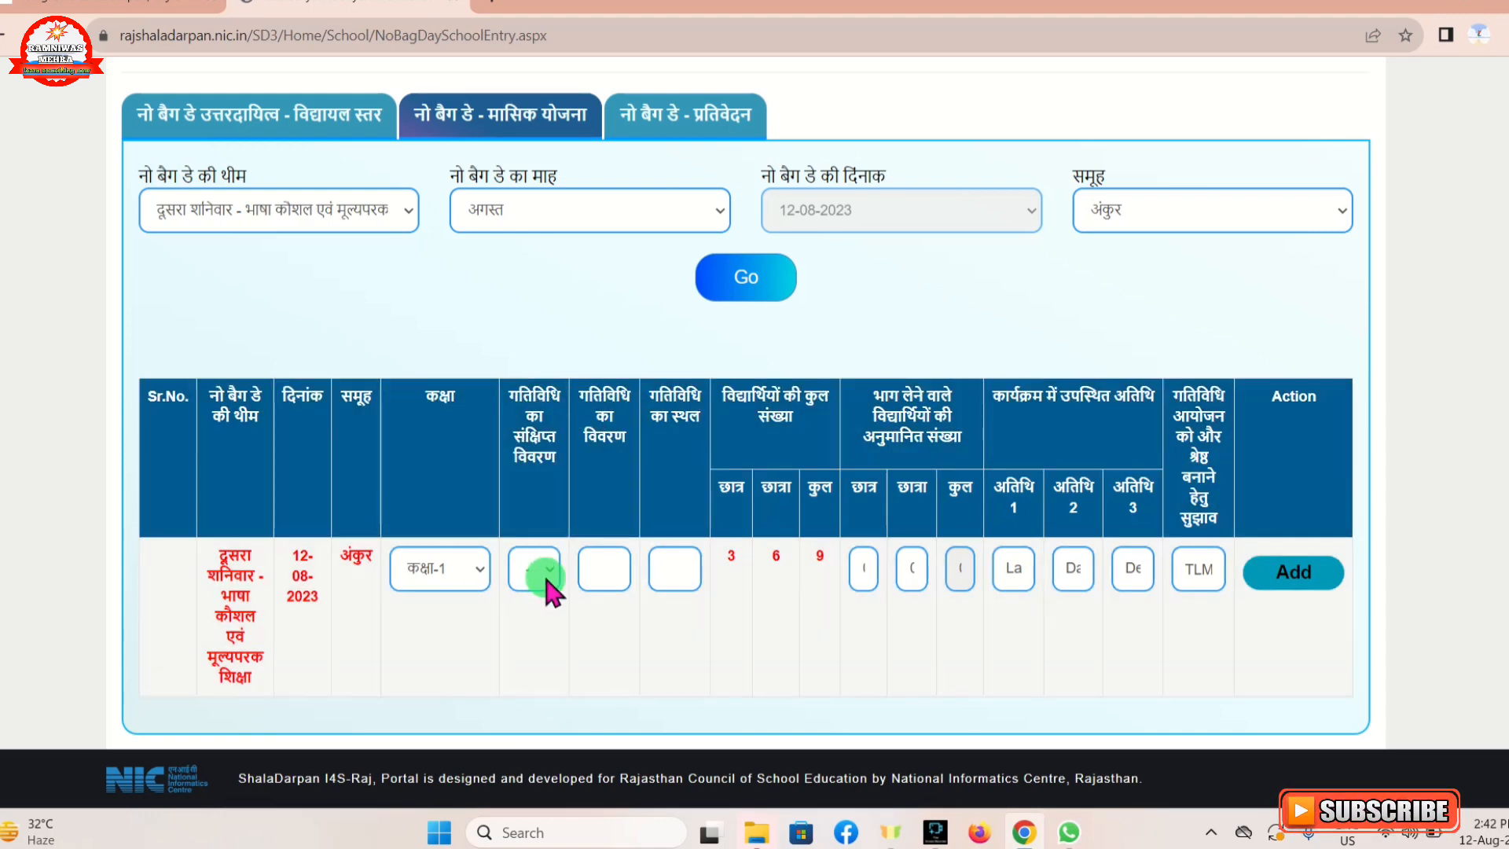
pyautogui.click(548, 573)
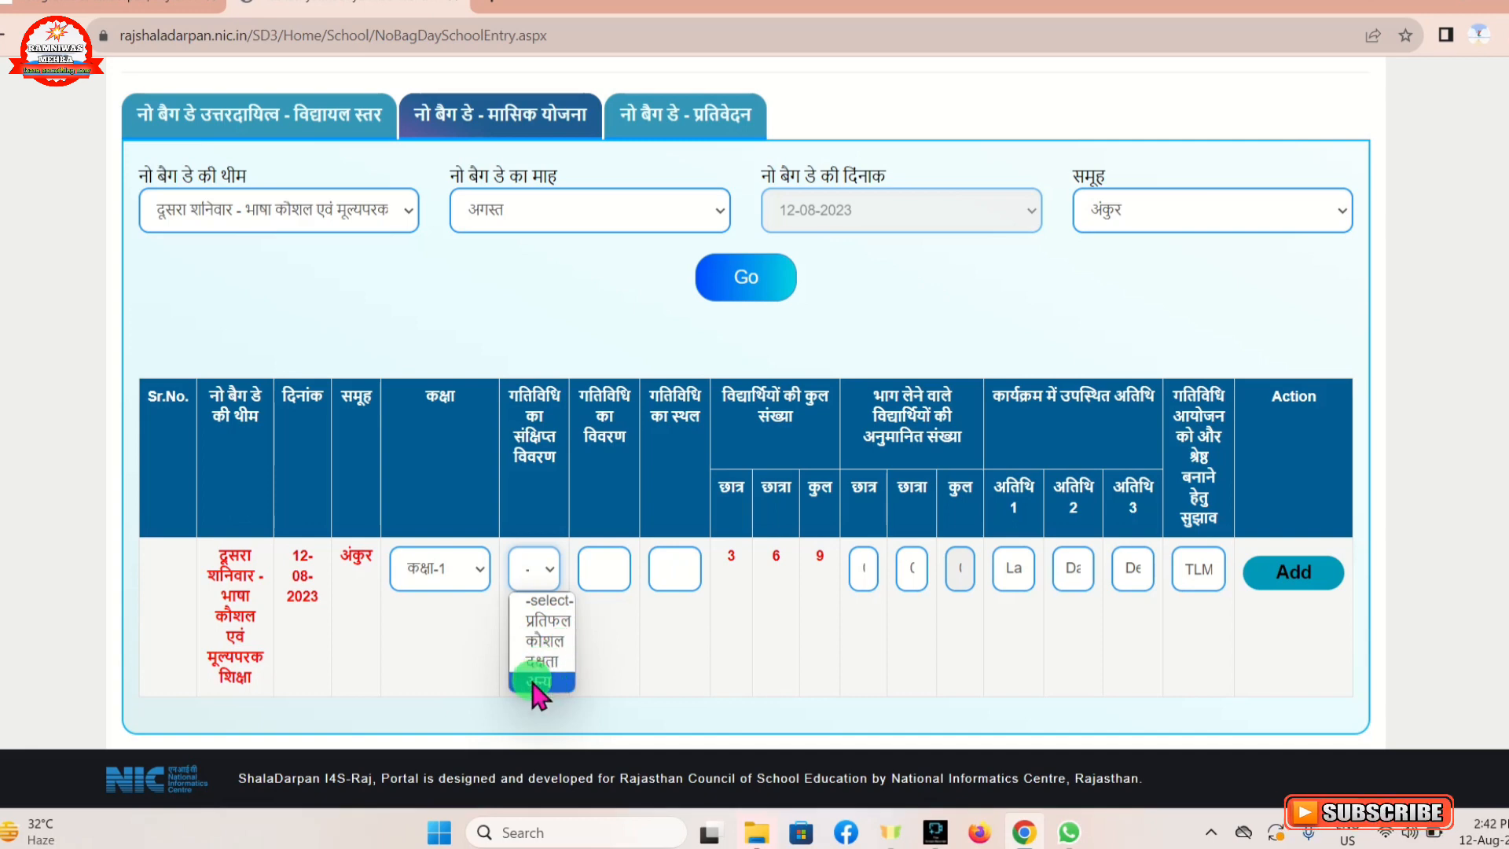
pyautogui.click(541, 644)
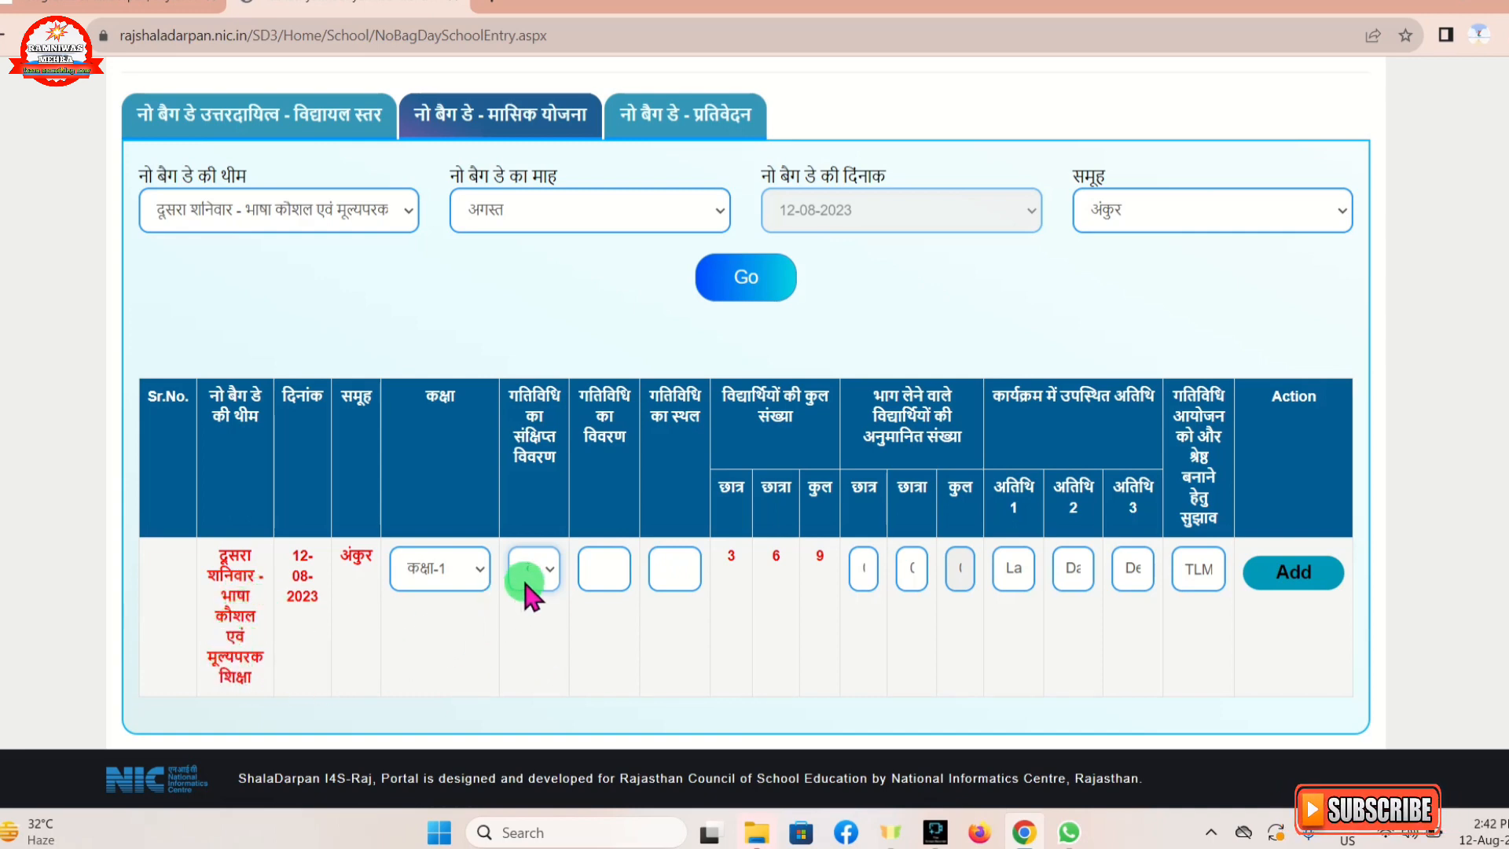
pyautogui.click(630, 419)
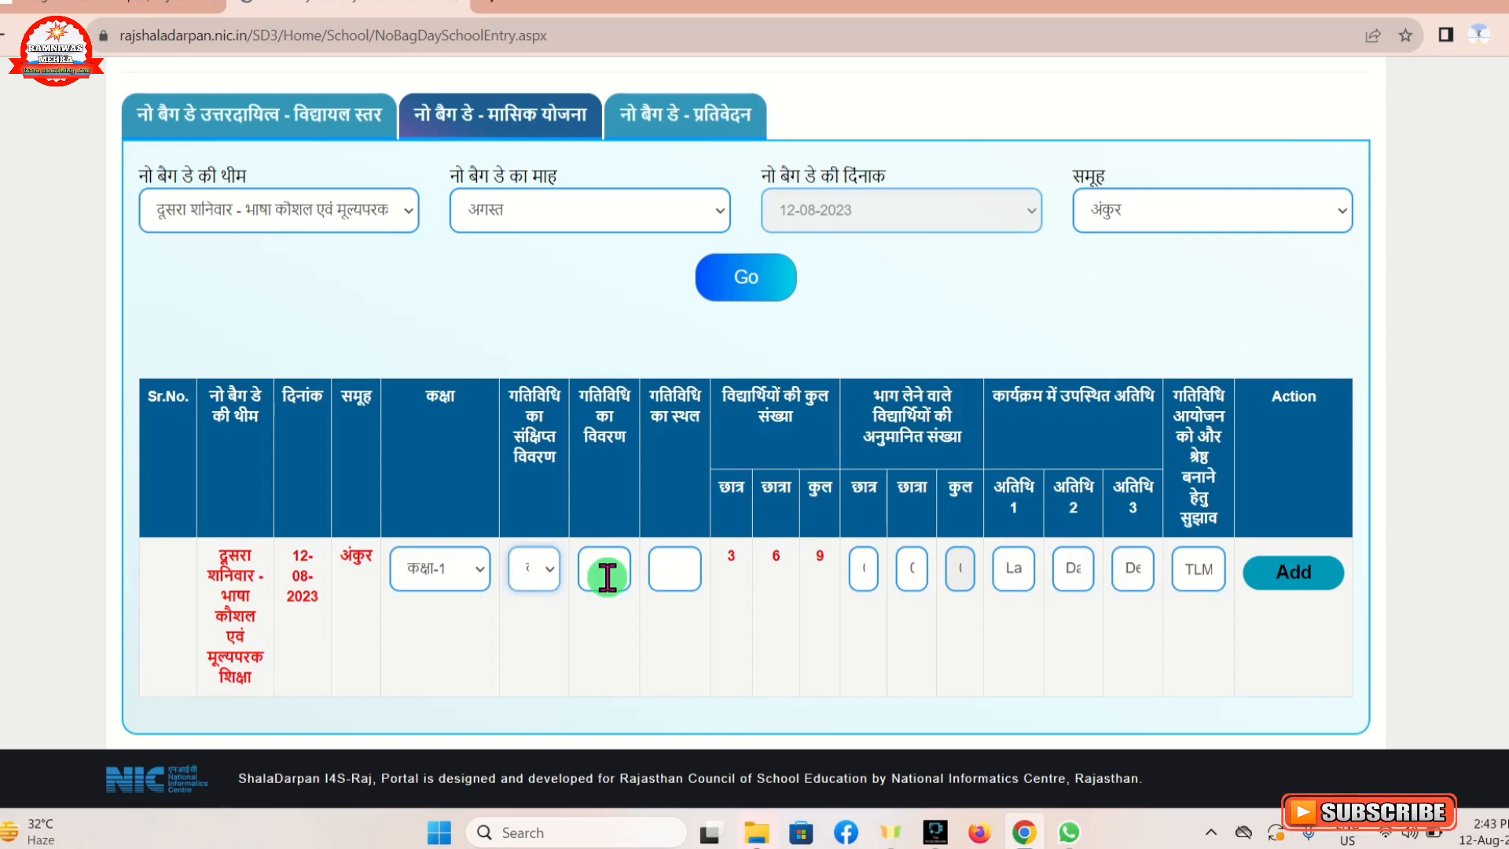
pyautogui.click(605, 577)
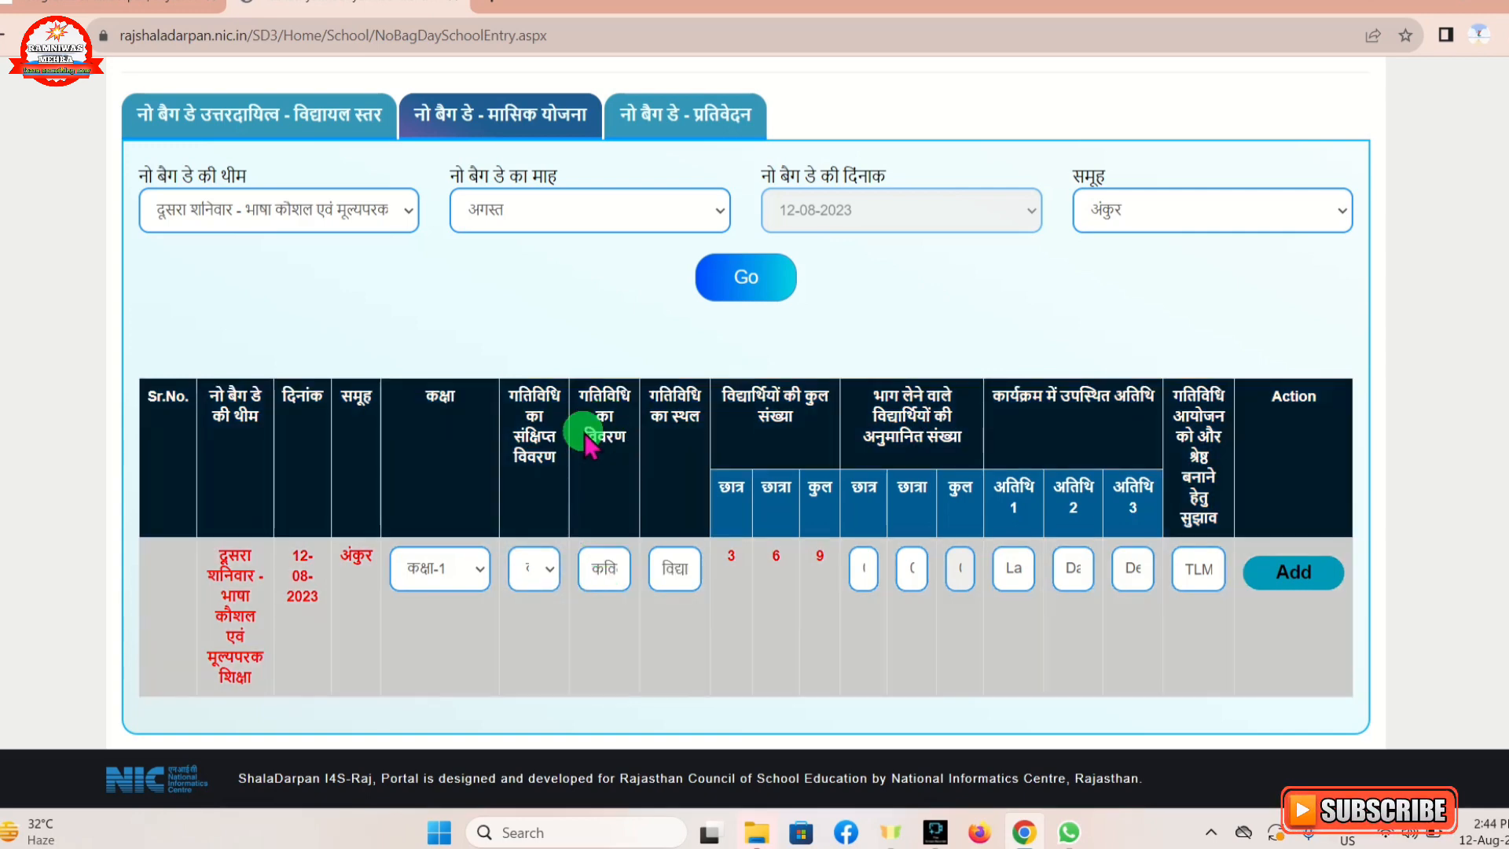